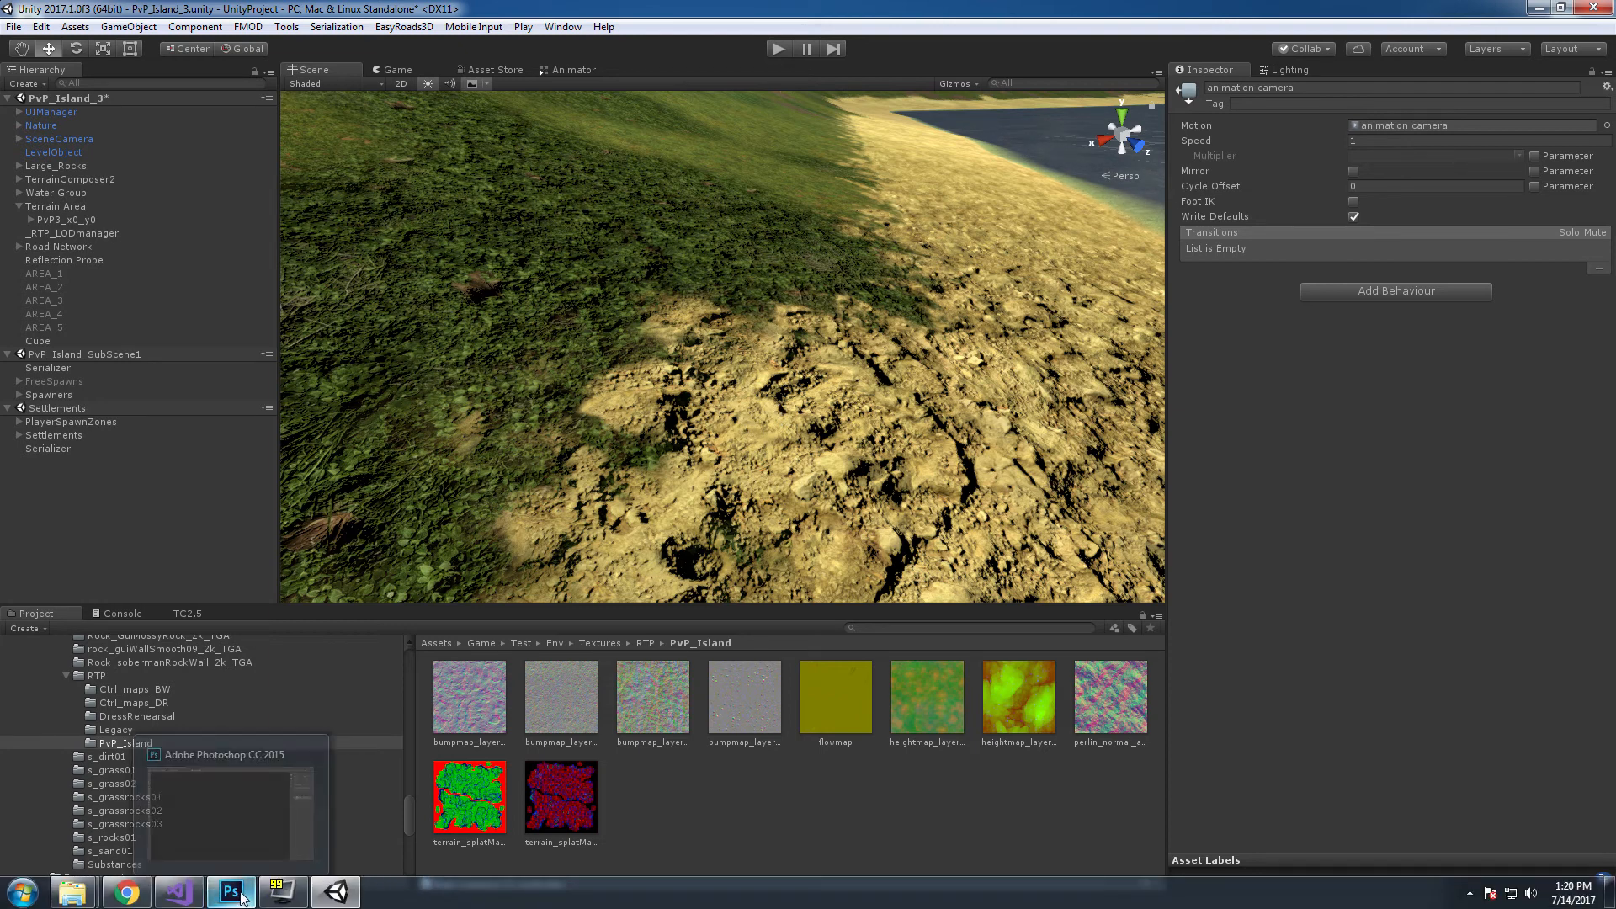
- Switch to Photoshop and examine the base color, normal and height maps of the sand_pebbles_rocks and foliage_ground_cover textures
click(241, 893)
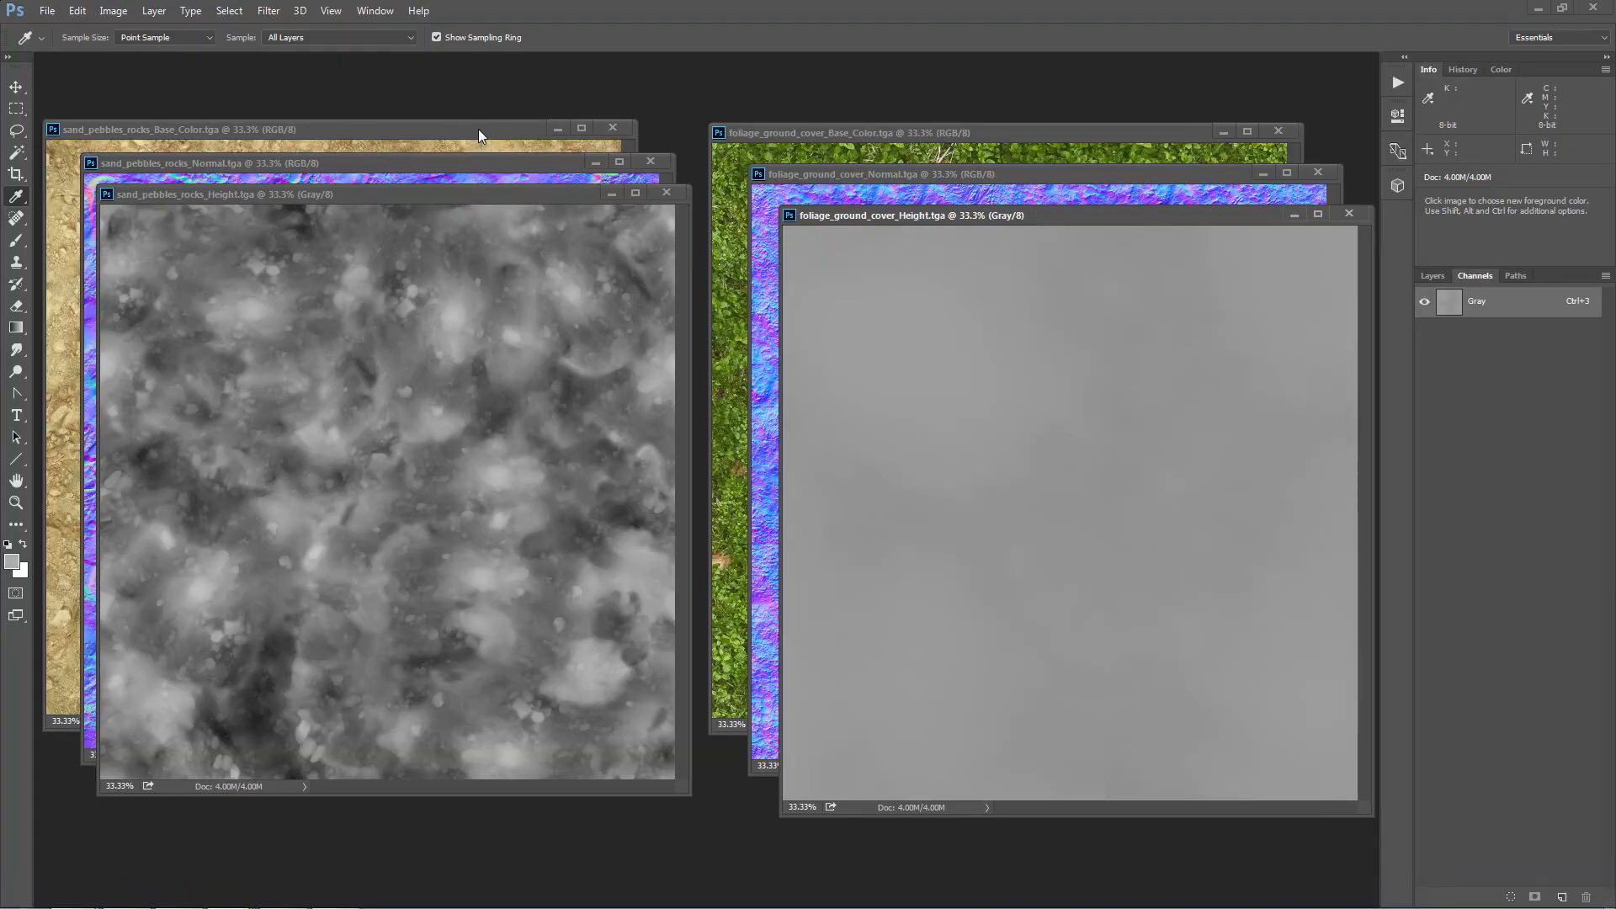
click(479, 129)
click(810, 146)
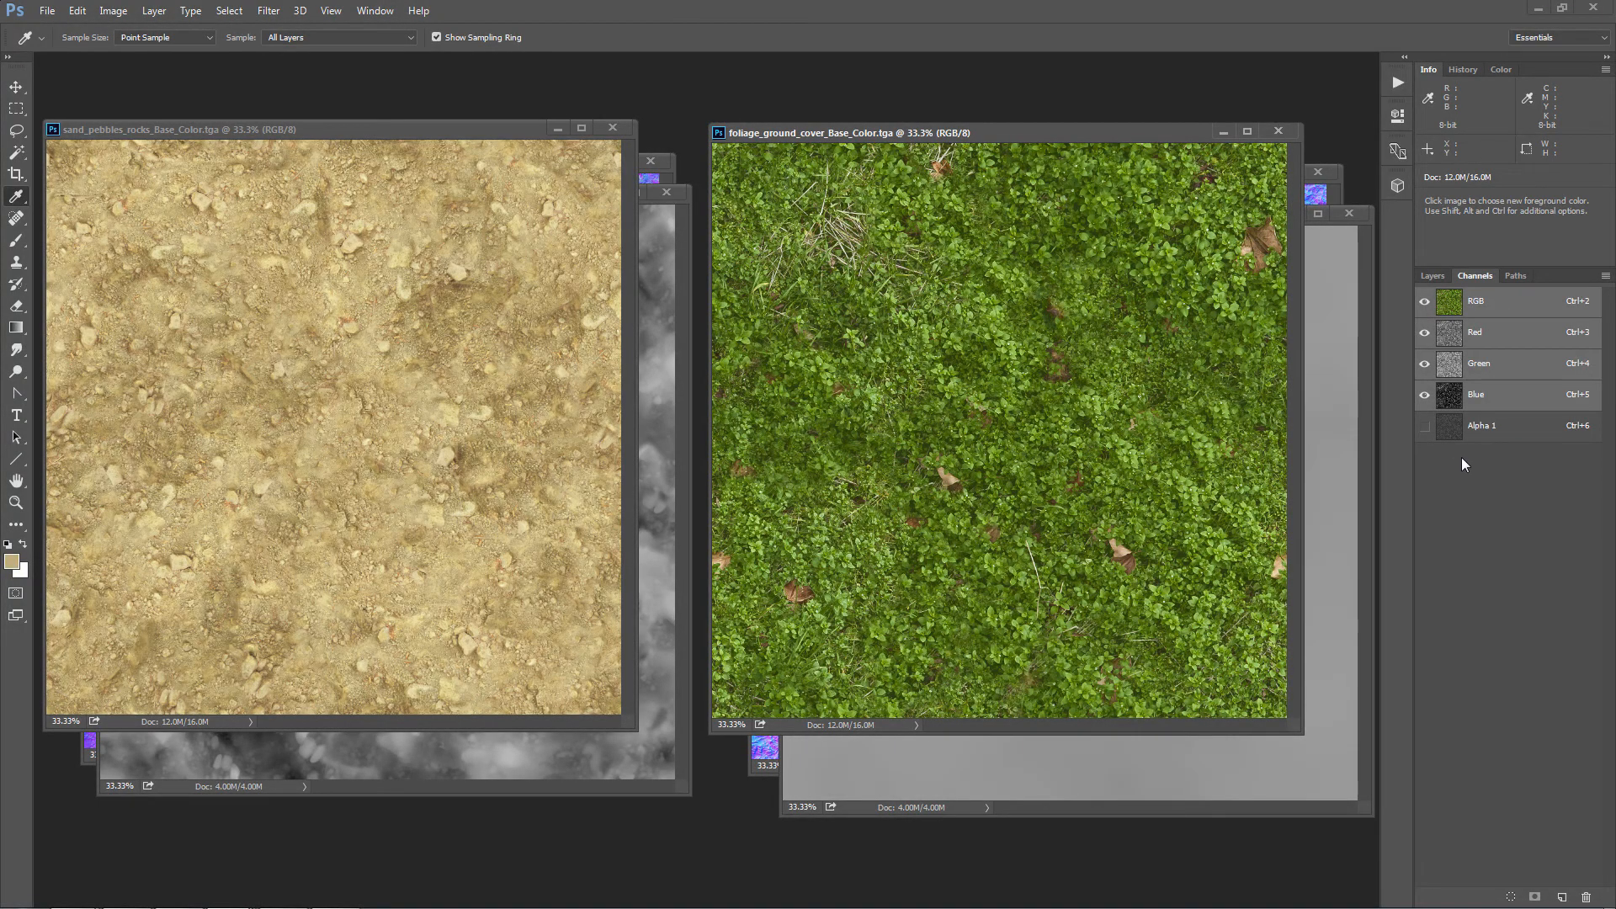
click(682, 789)
click(82, 757)
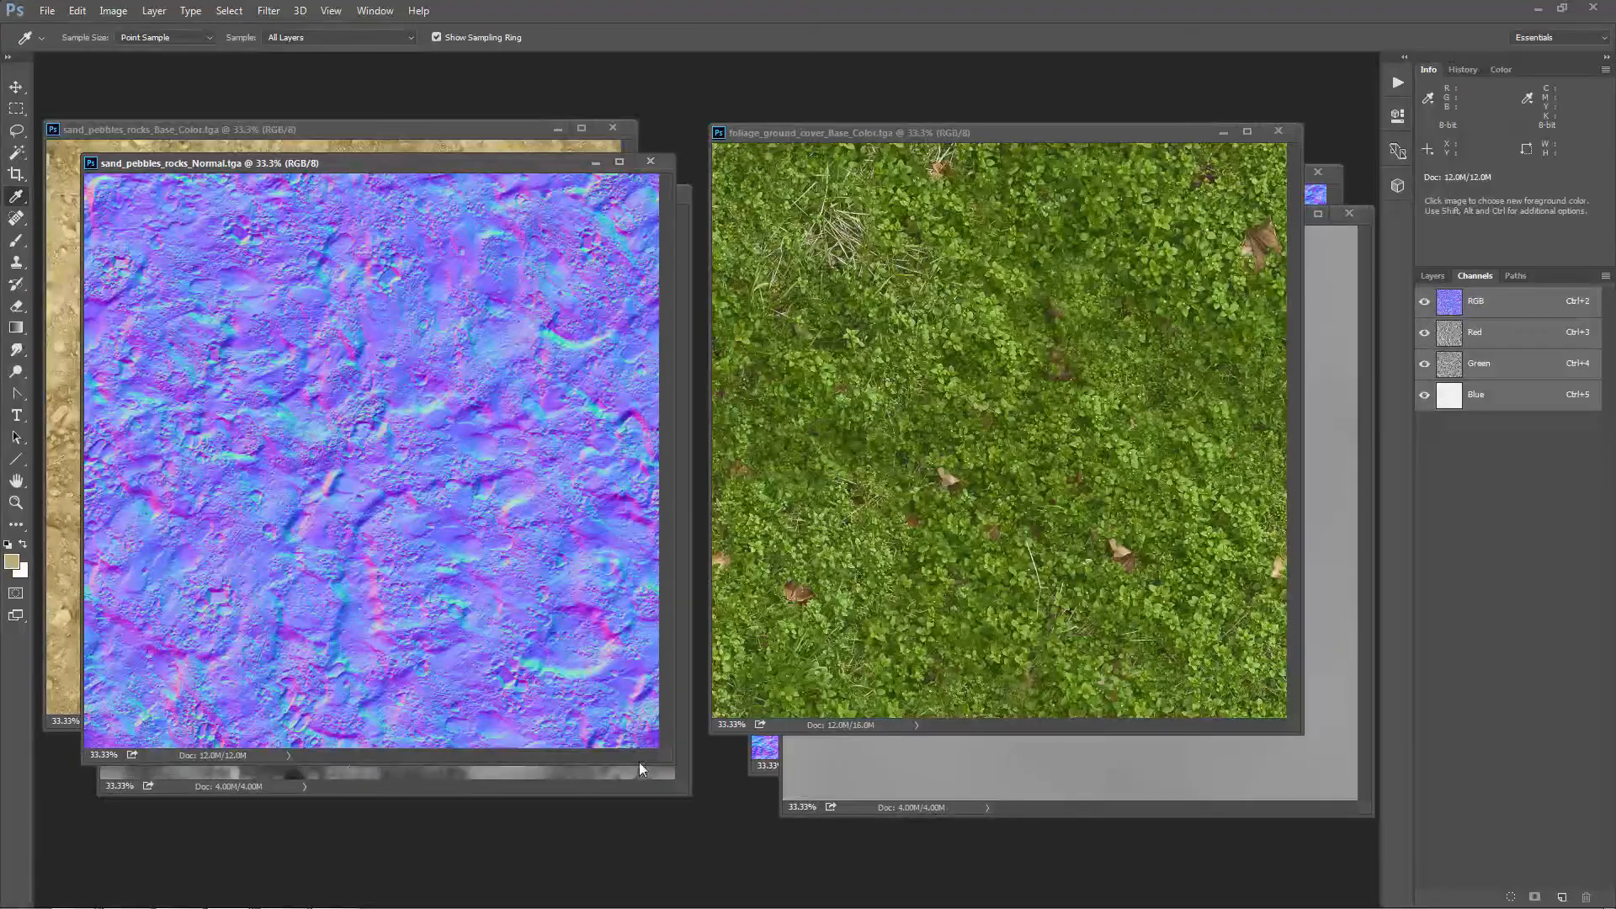
click(780, 815)
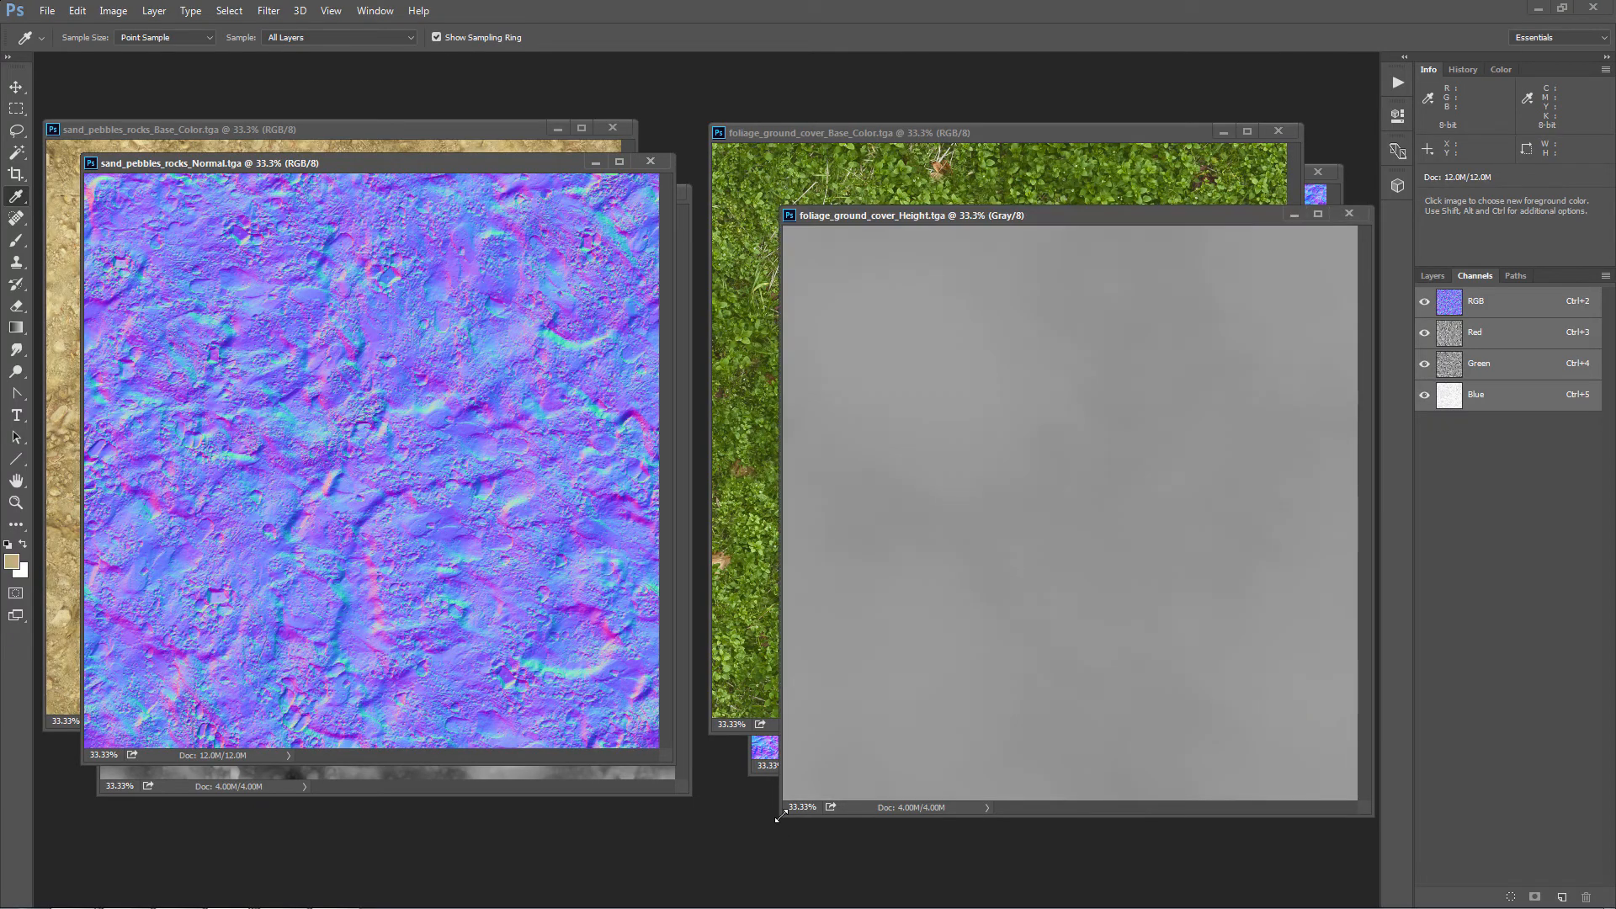
click(747, 774)
mouse_move(290, 897)
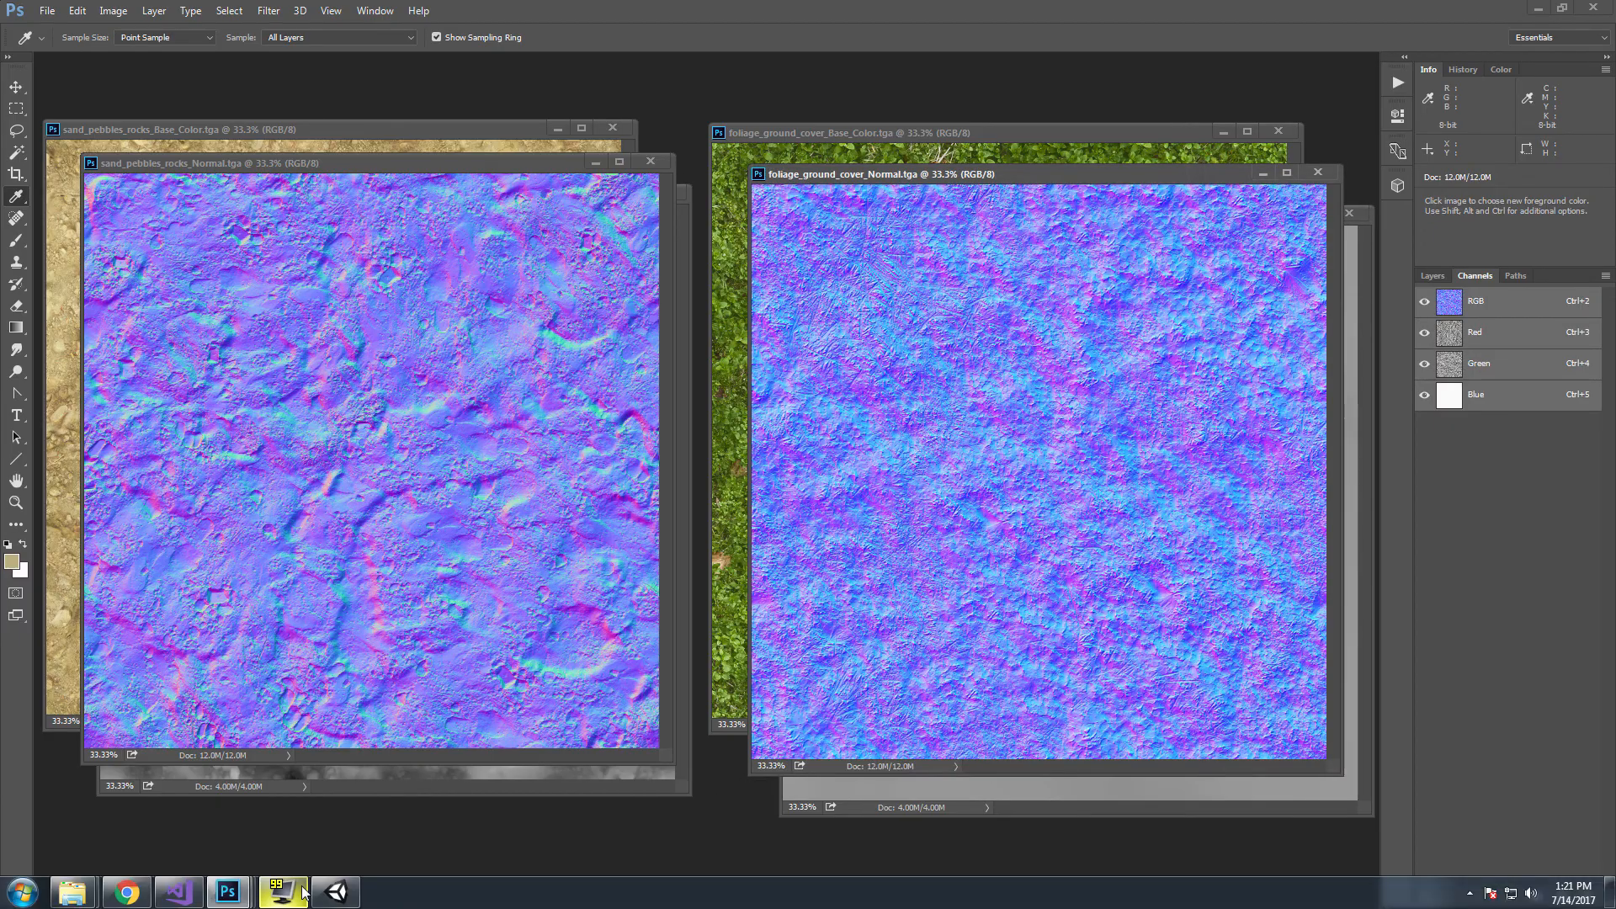
- Switch to Unity and, on terrain PvP3_x0_y0, refresh the bright green grass layer's normal and height textures and the sand layer's height texture
click(344, 885)
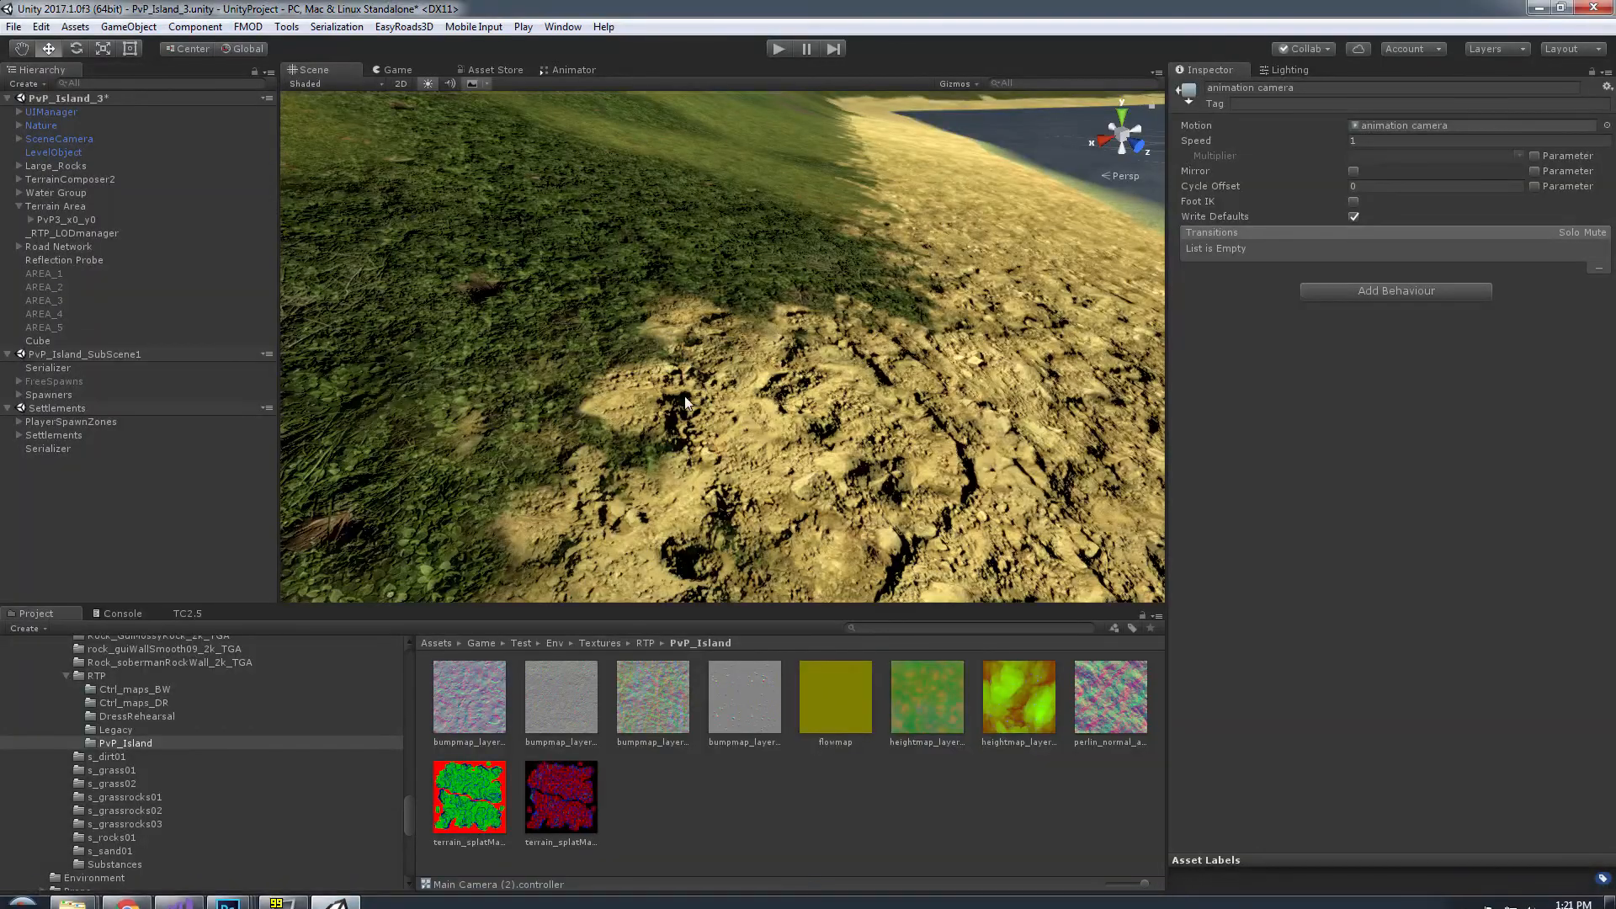
click(83, 219)
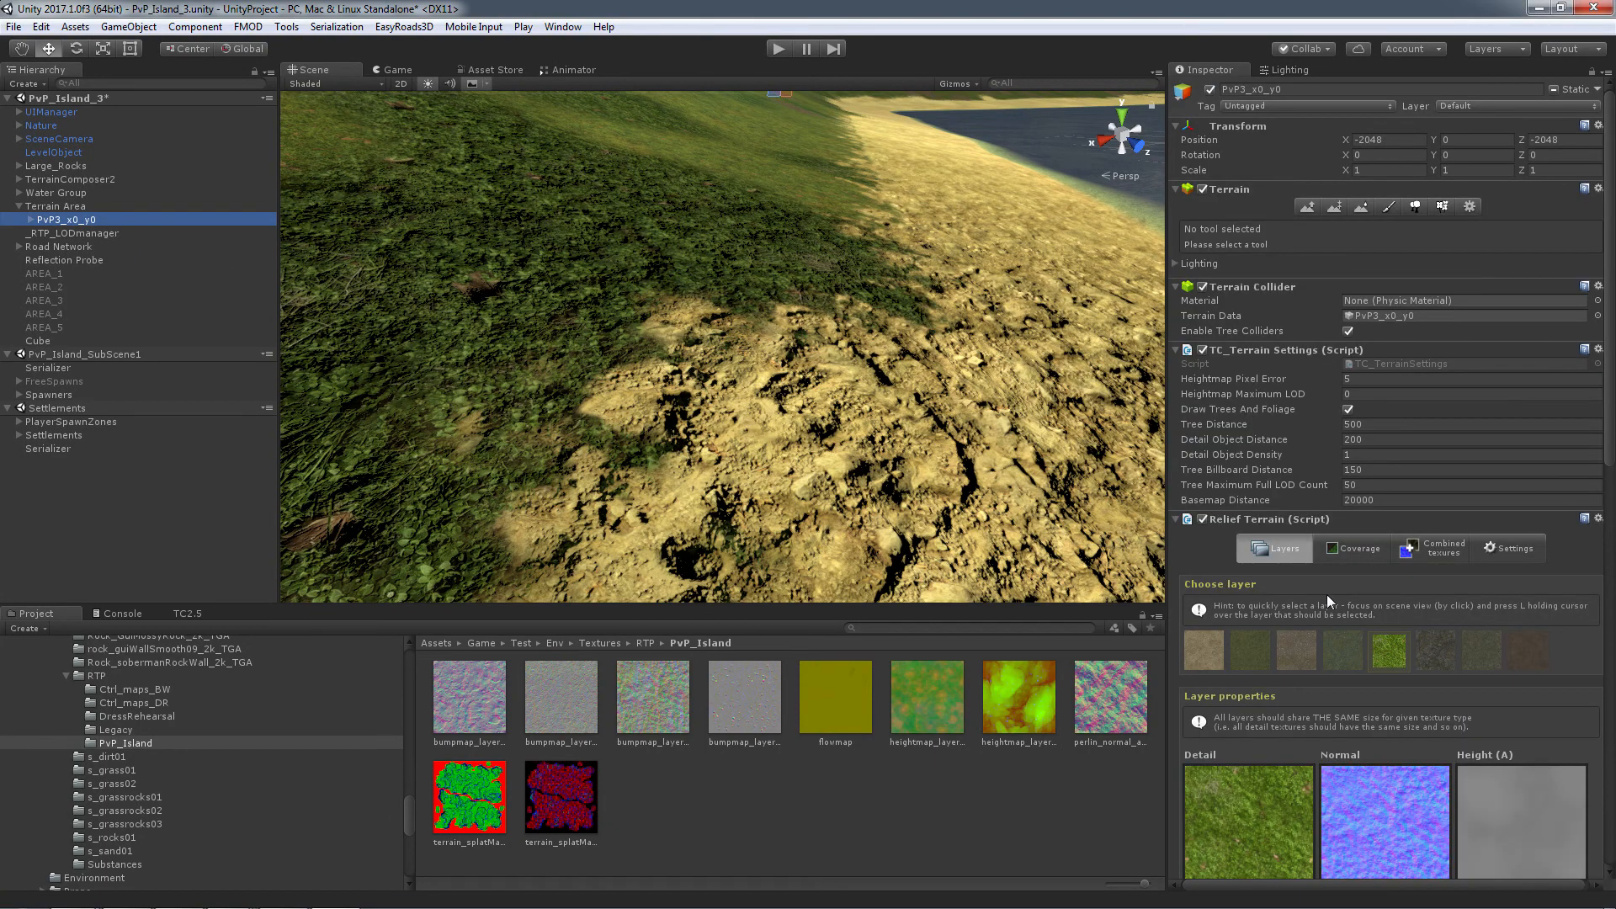
scroll(1317, 598, down, 7)
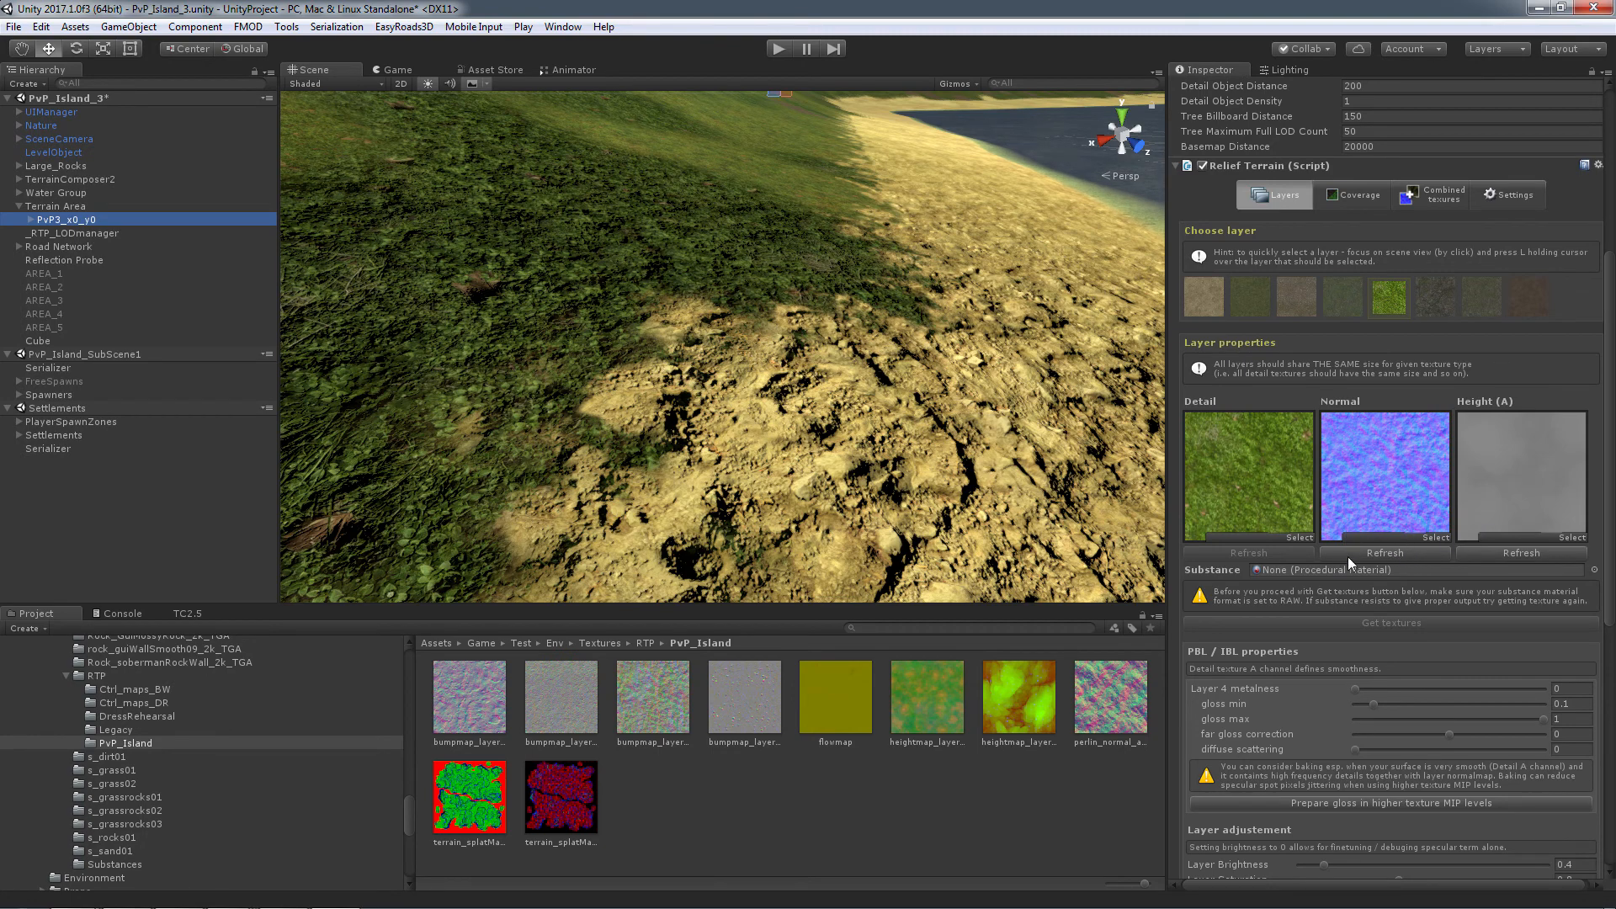
click(1373, 557)
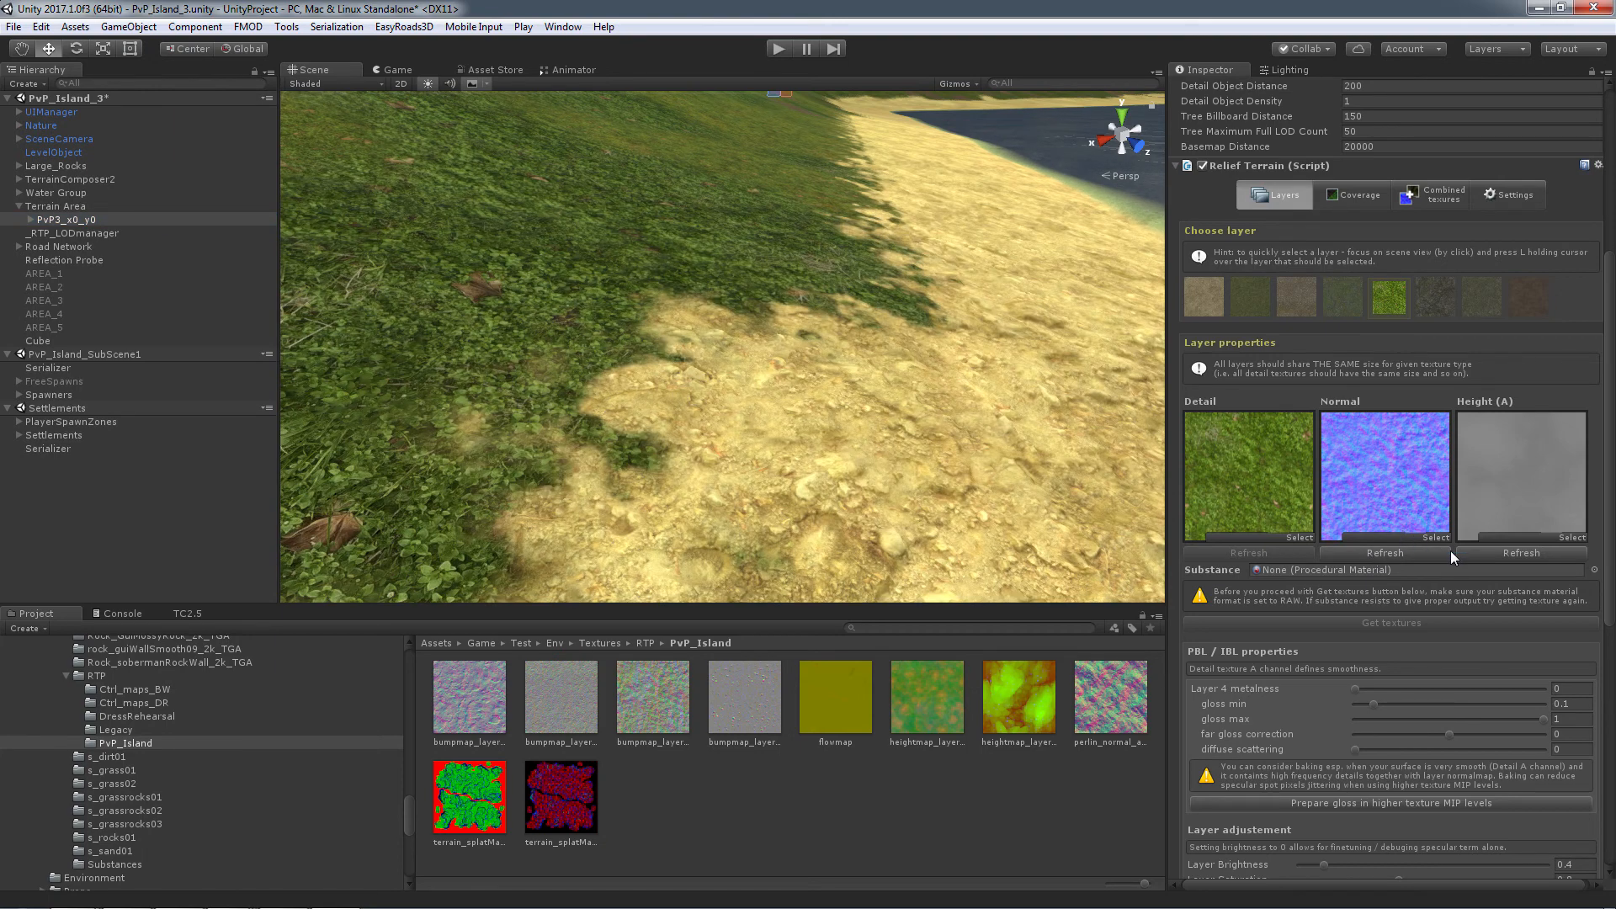
click(1528, 552)
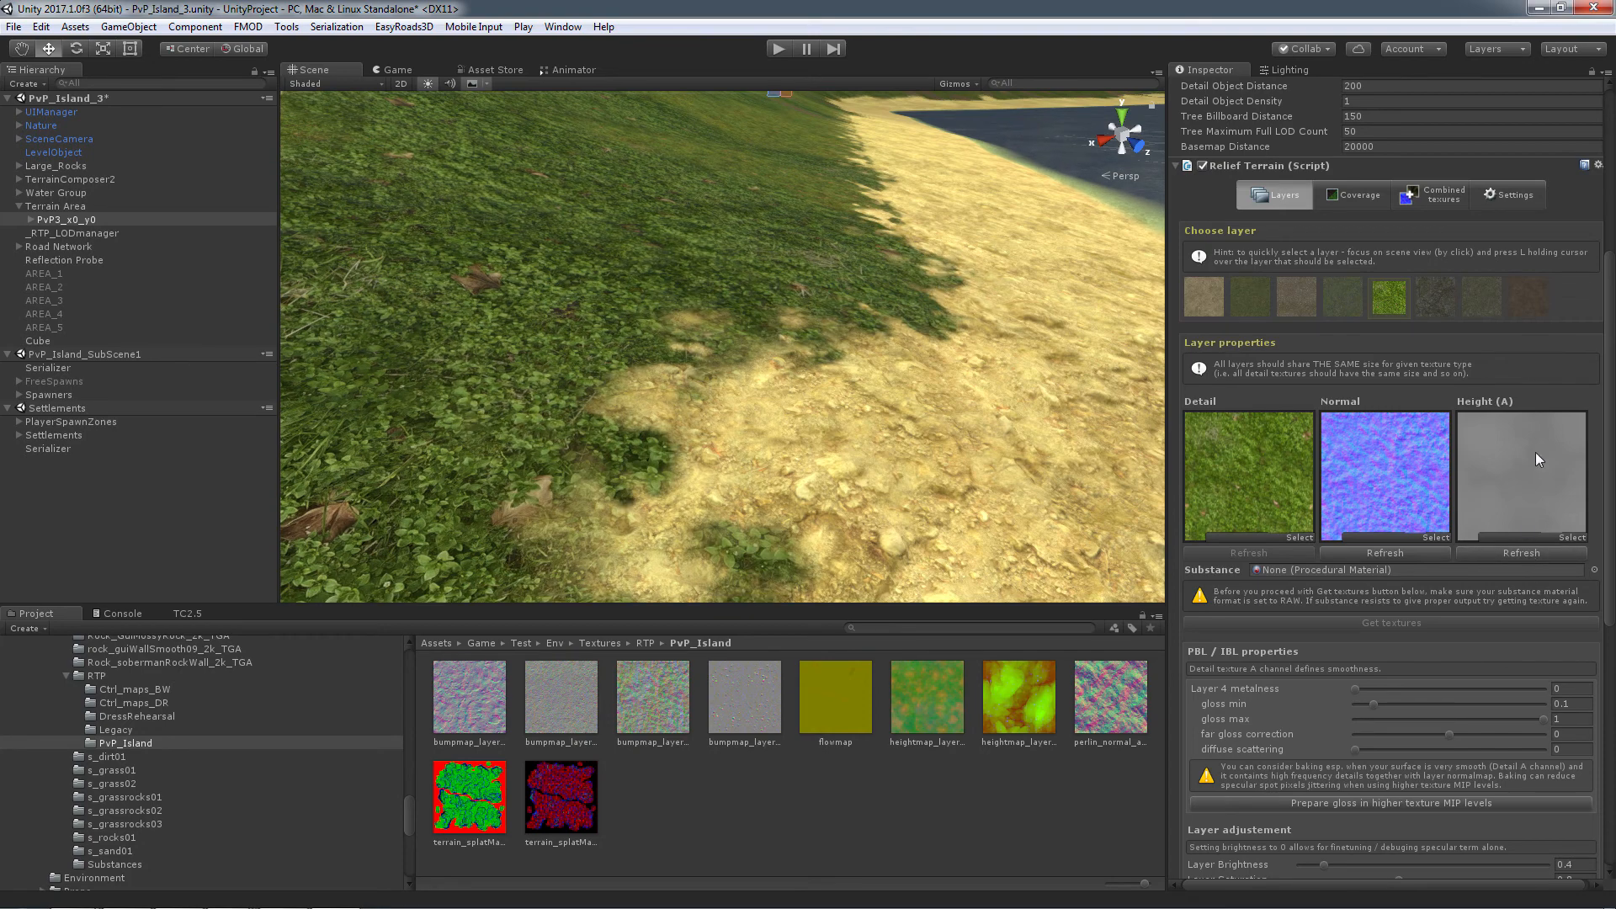
click(1205, 296)
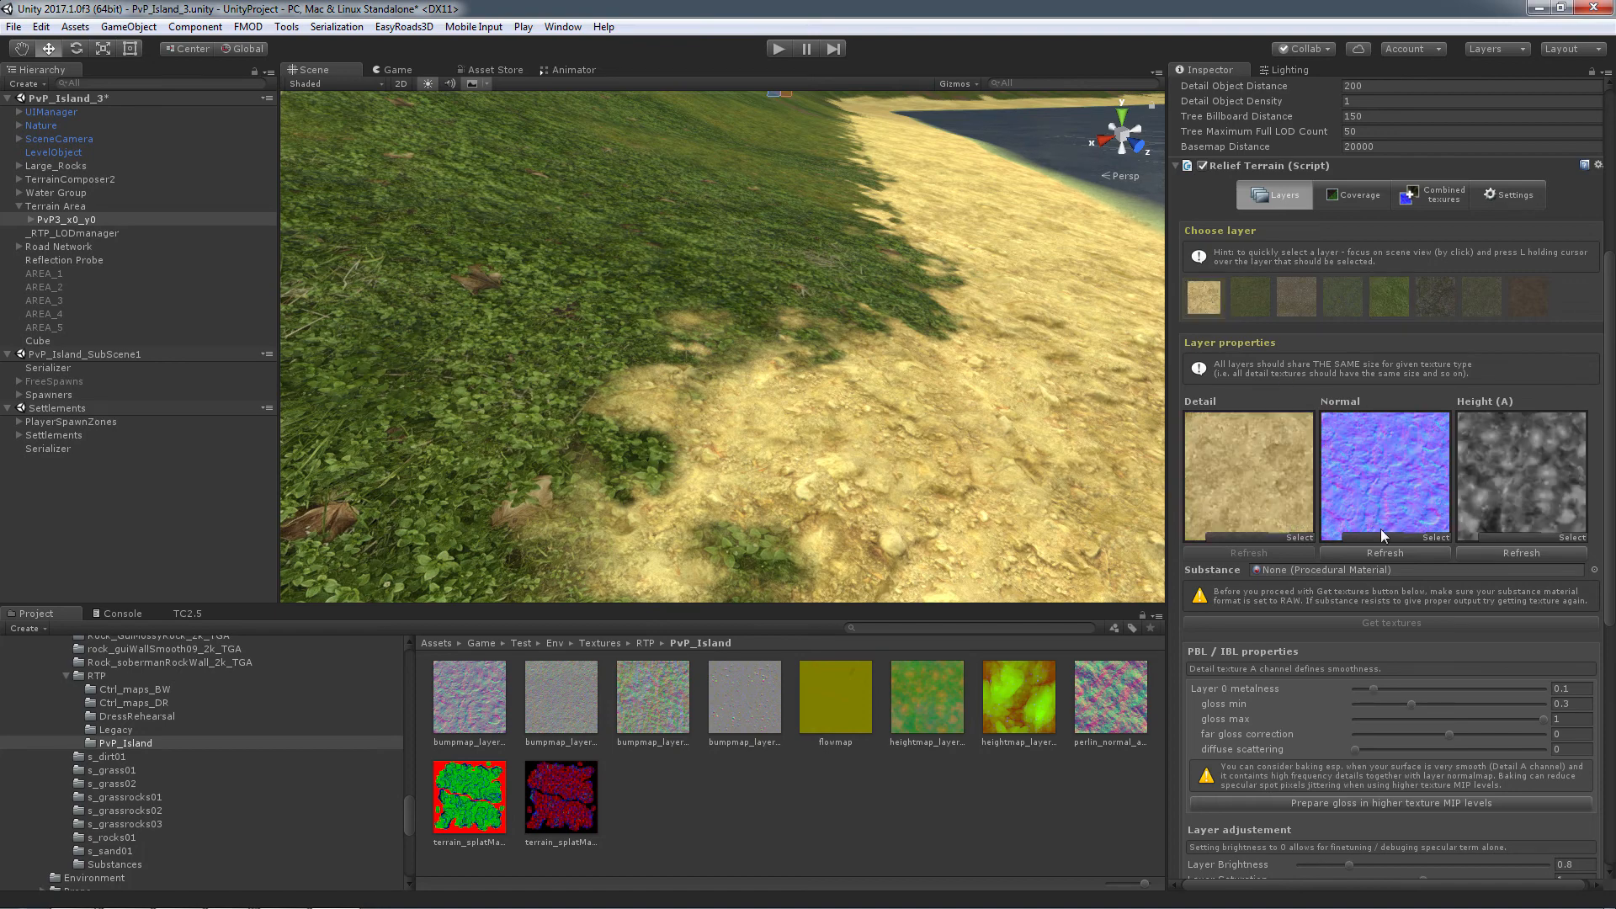
click(1503, 552)
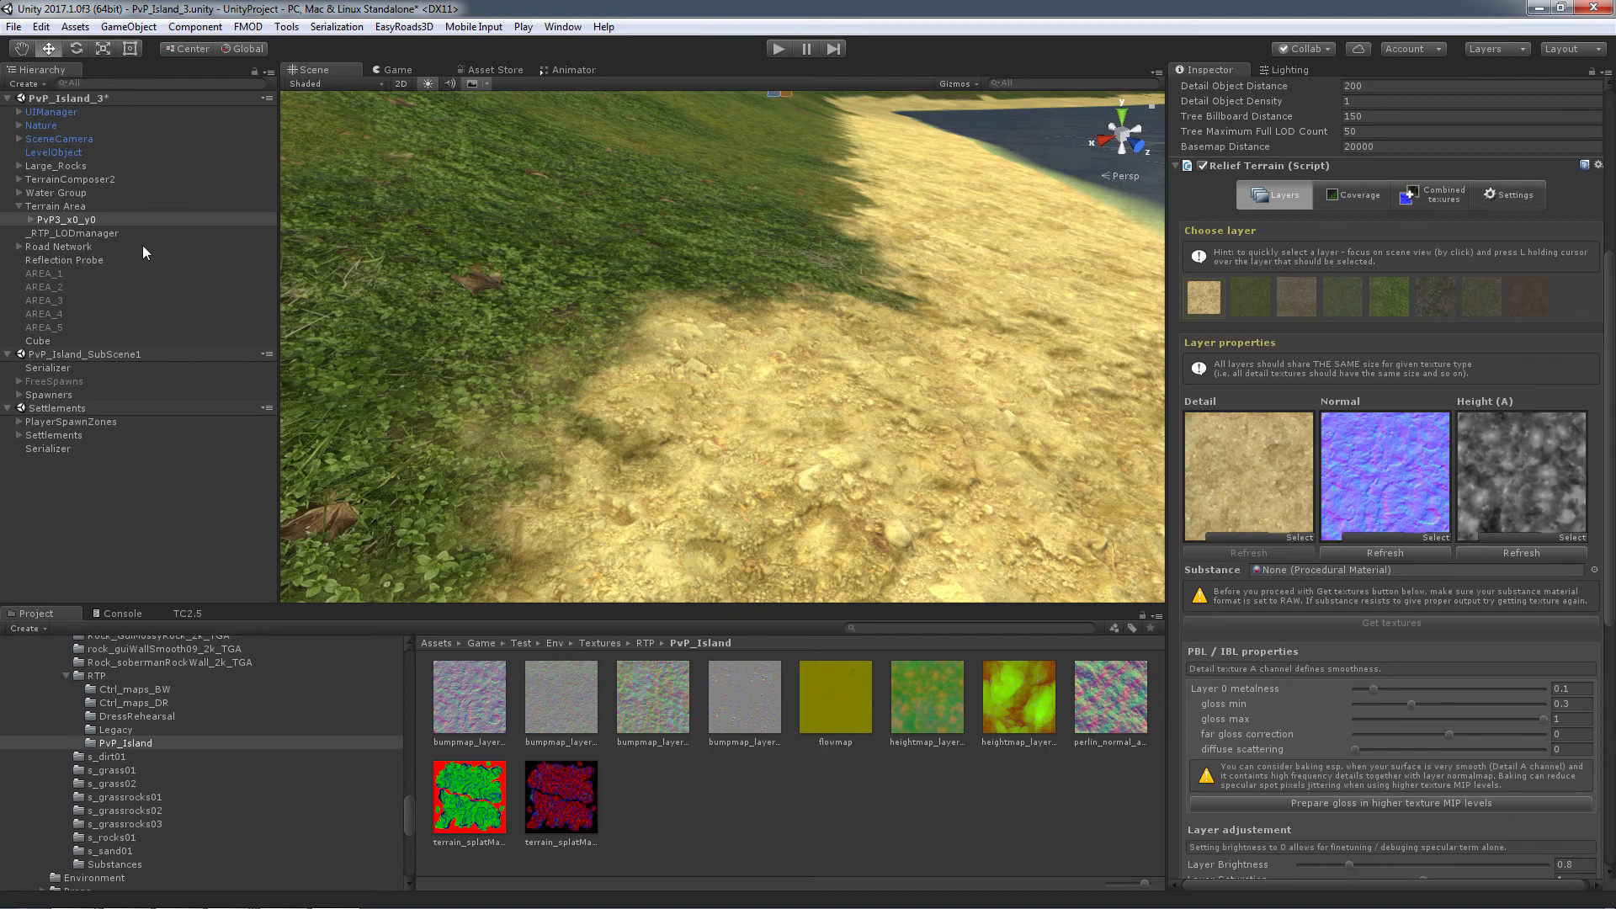
- Save the combined heightmaps 0-3 and 4-7 to file, overwriting heightmap_layers_0_to_3.png and heightmap_layers_4_to_7.png
click(1431, 193)
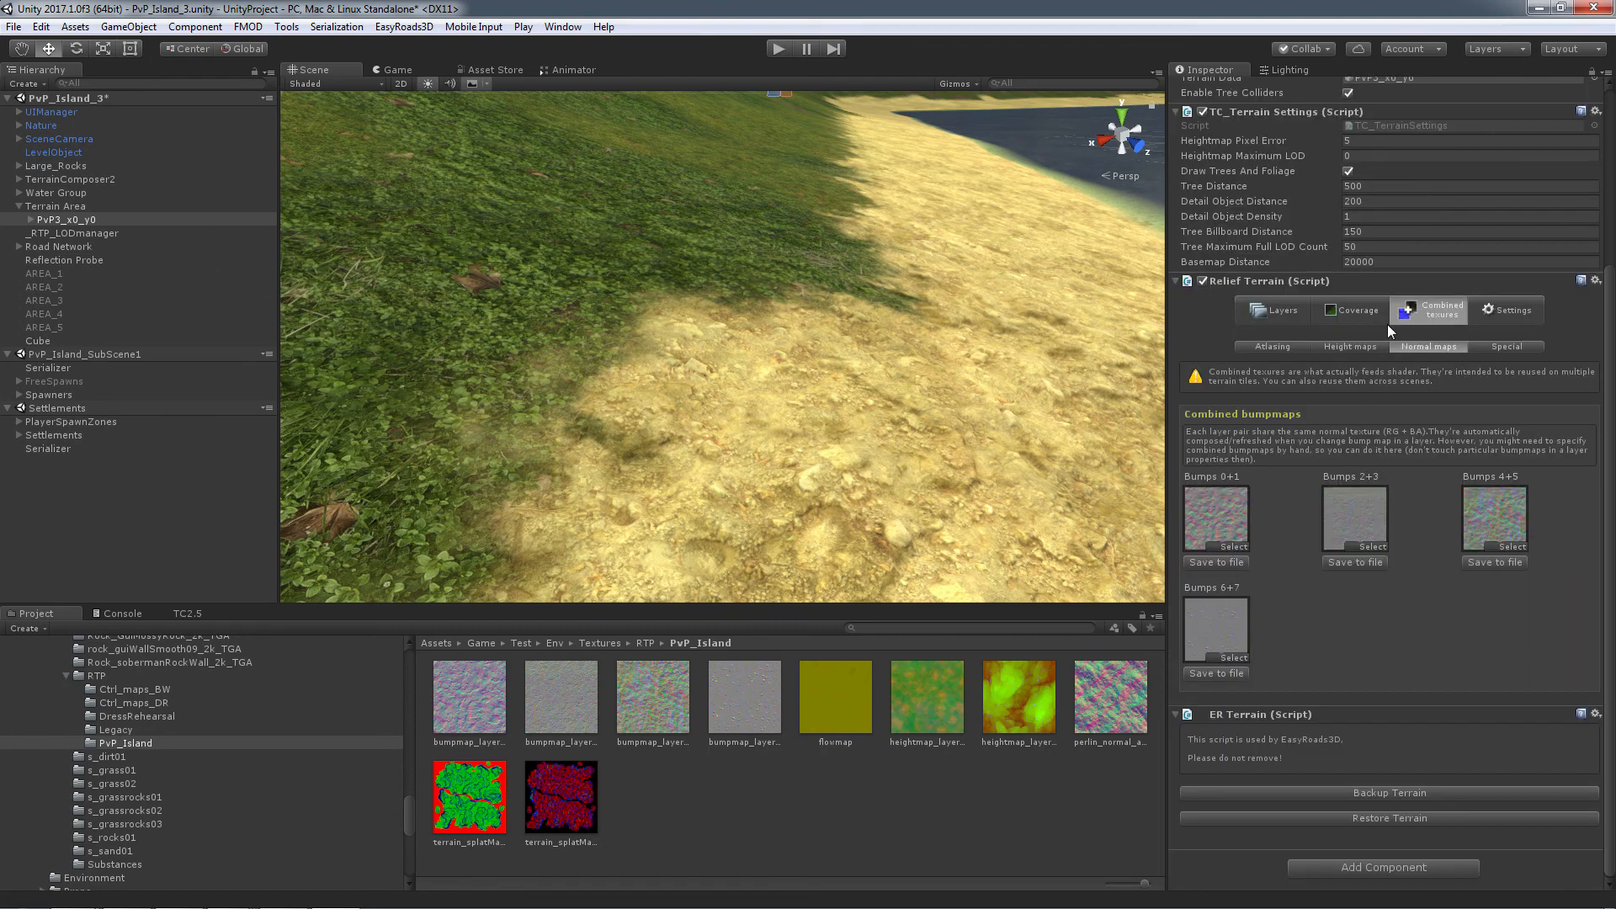
click(1362, 346)
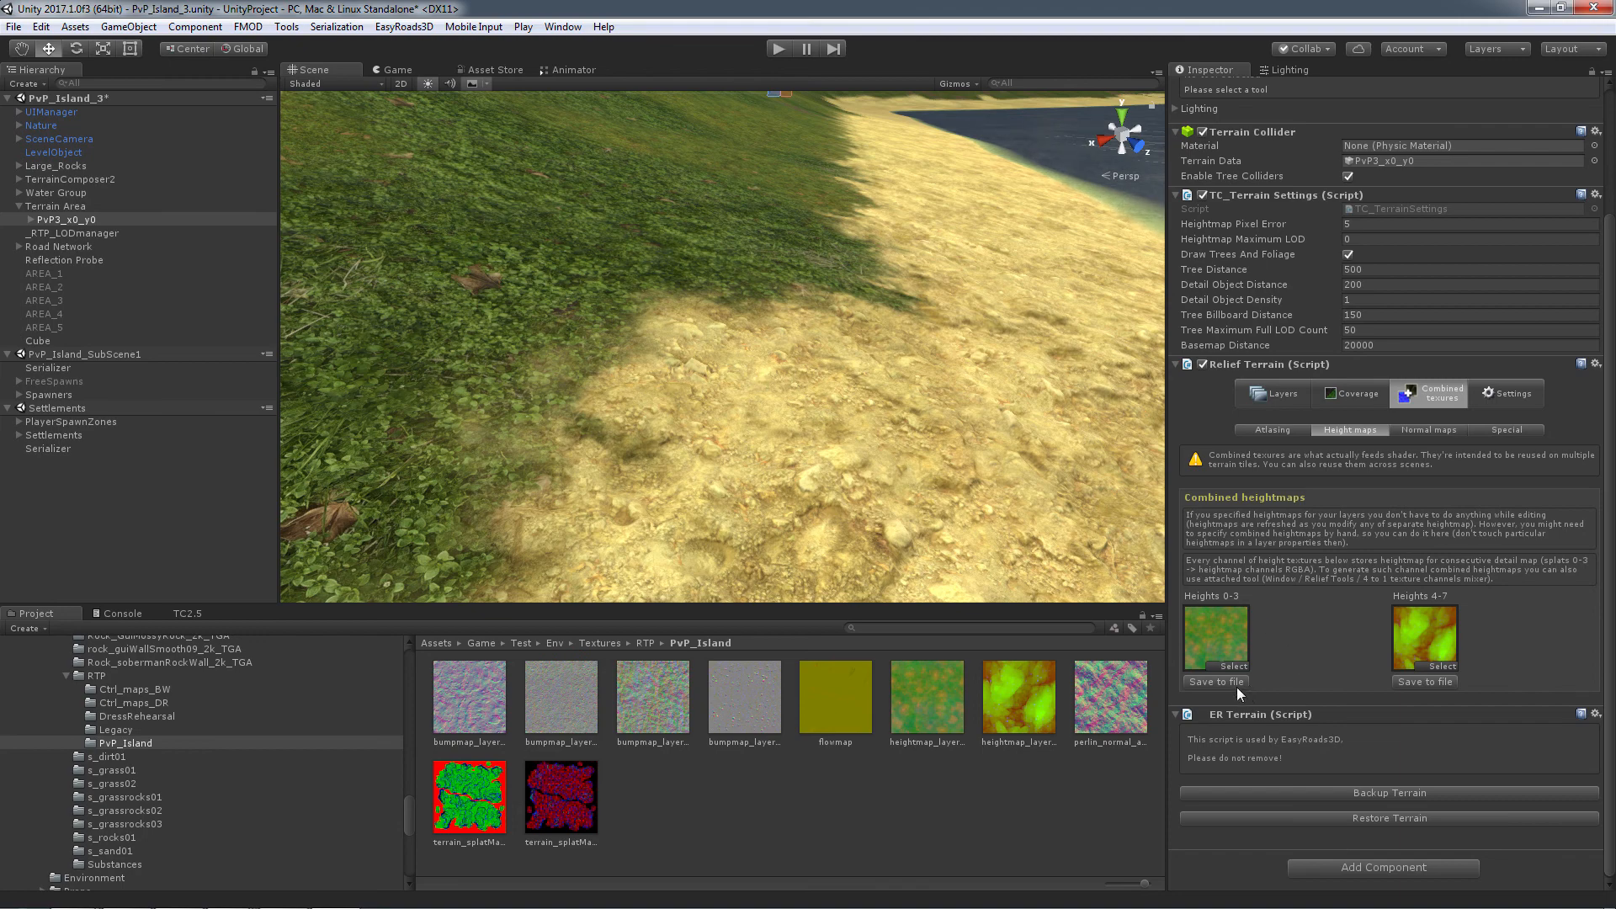
click(1215, 681)
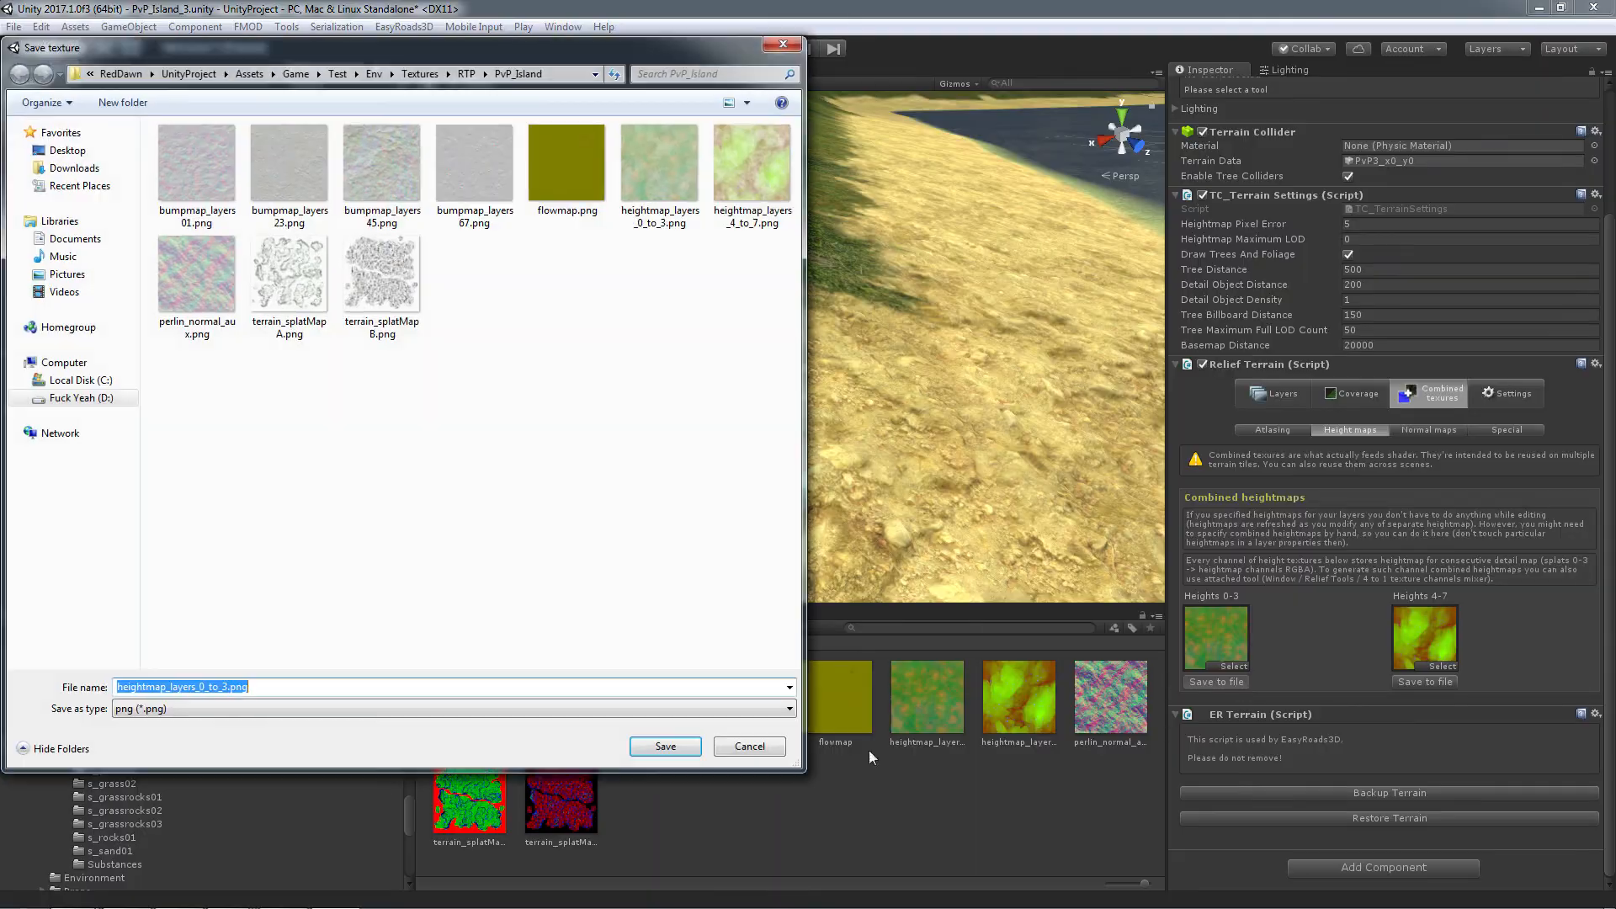
click(669, 748)
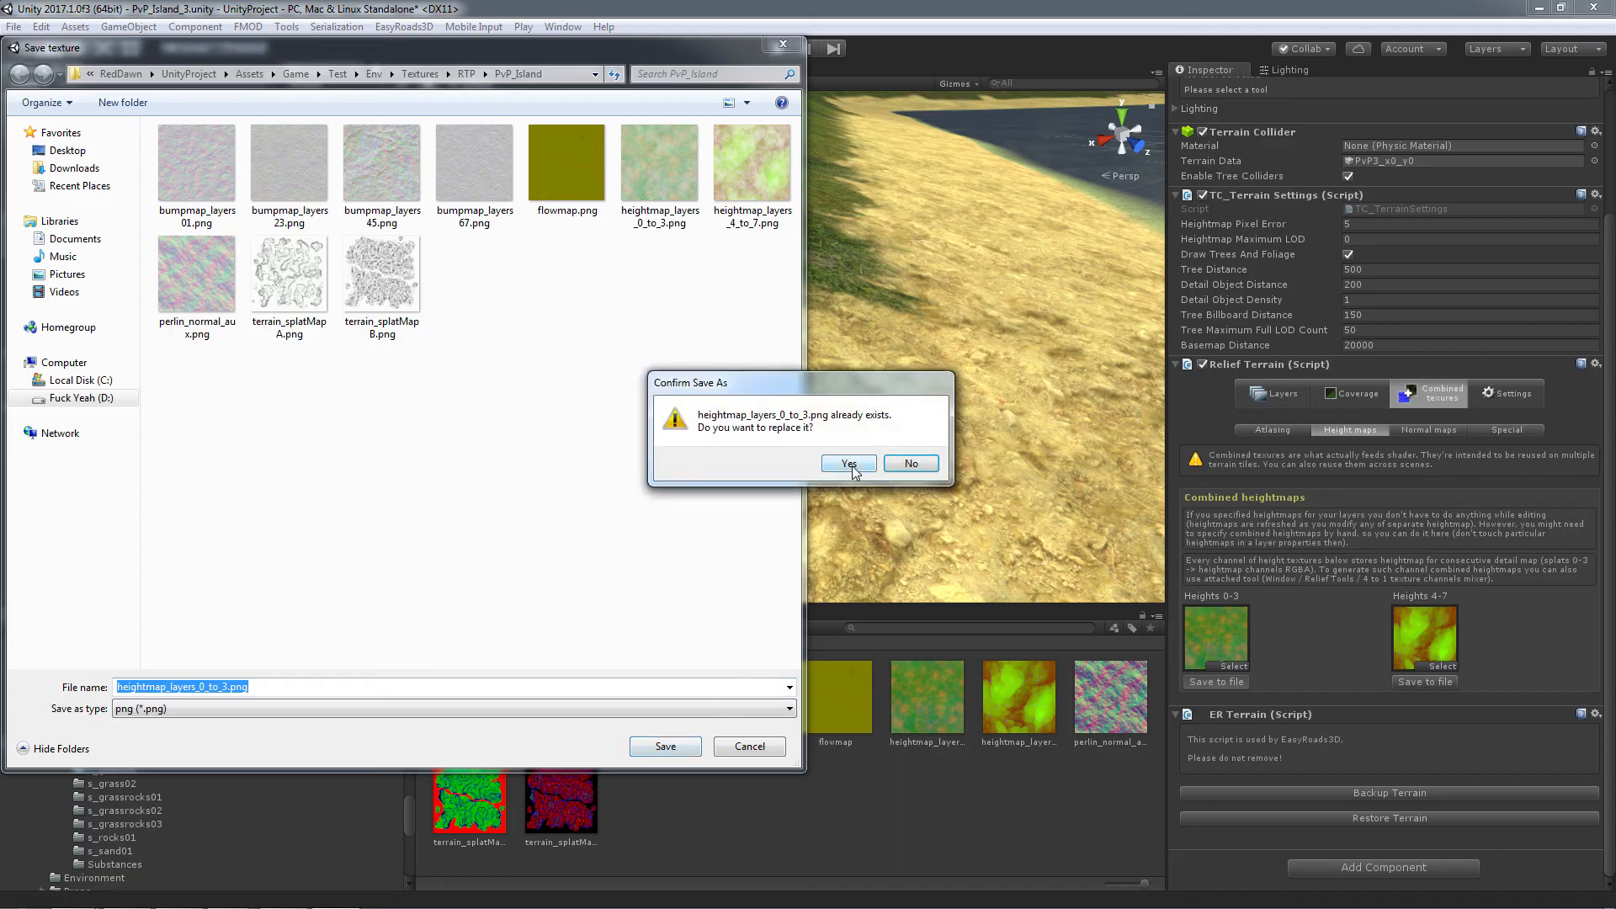
click(849, 464)
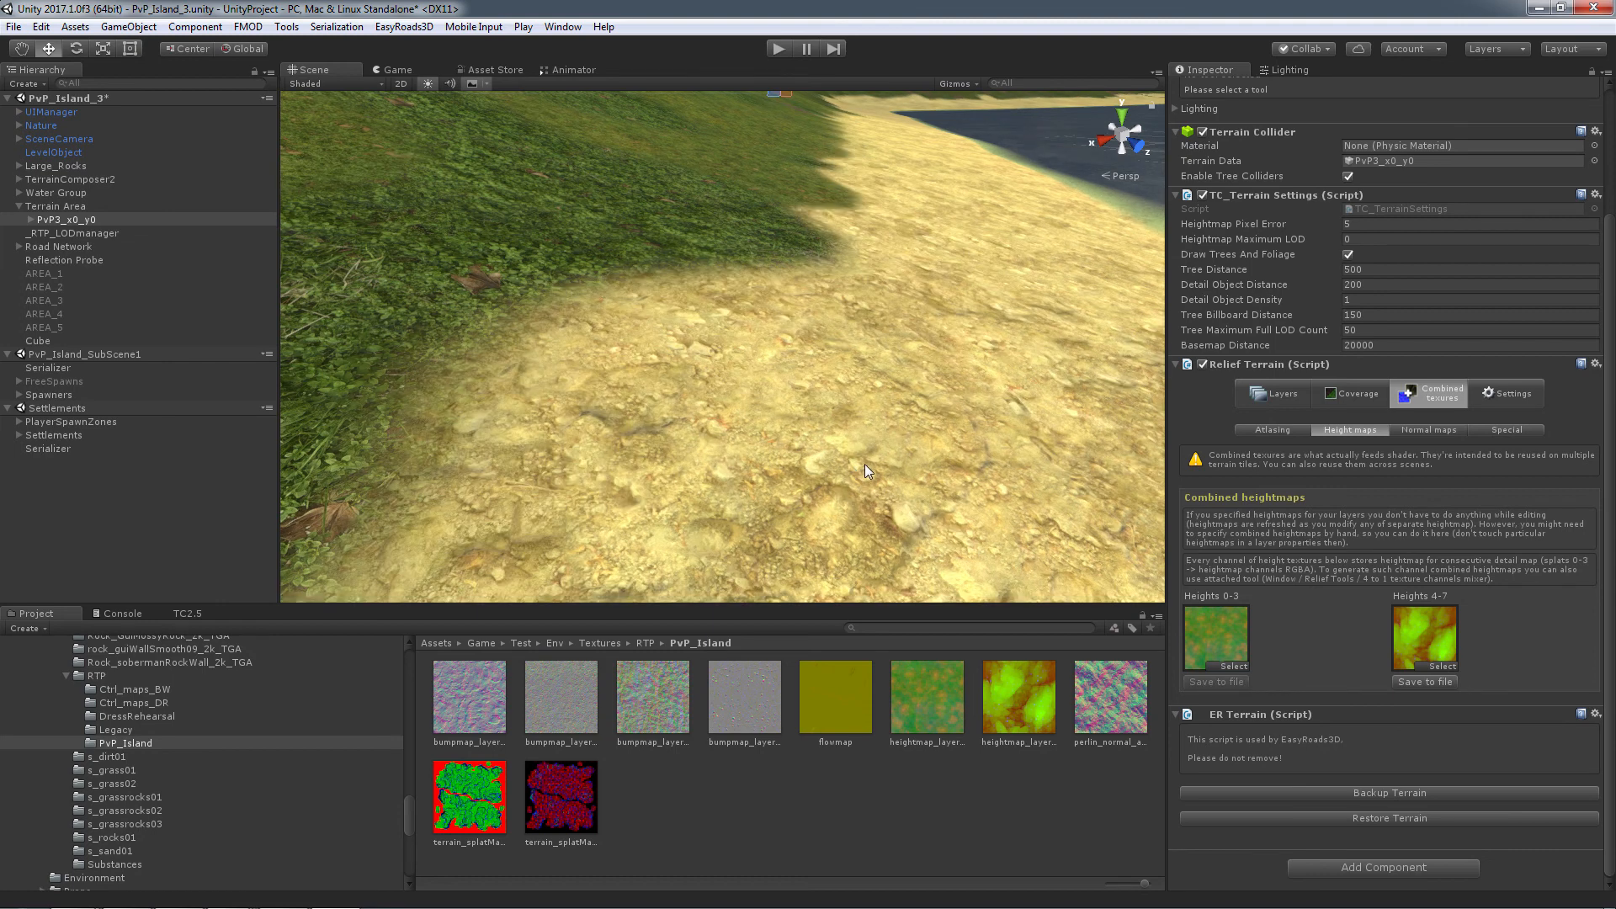
click(1421, 682)
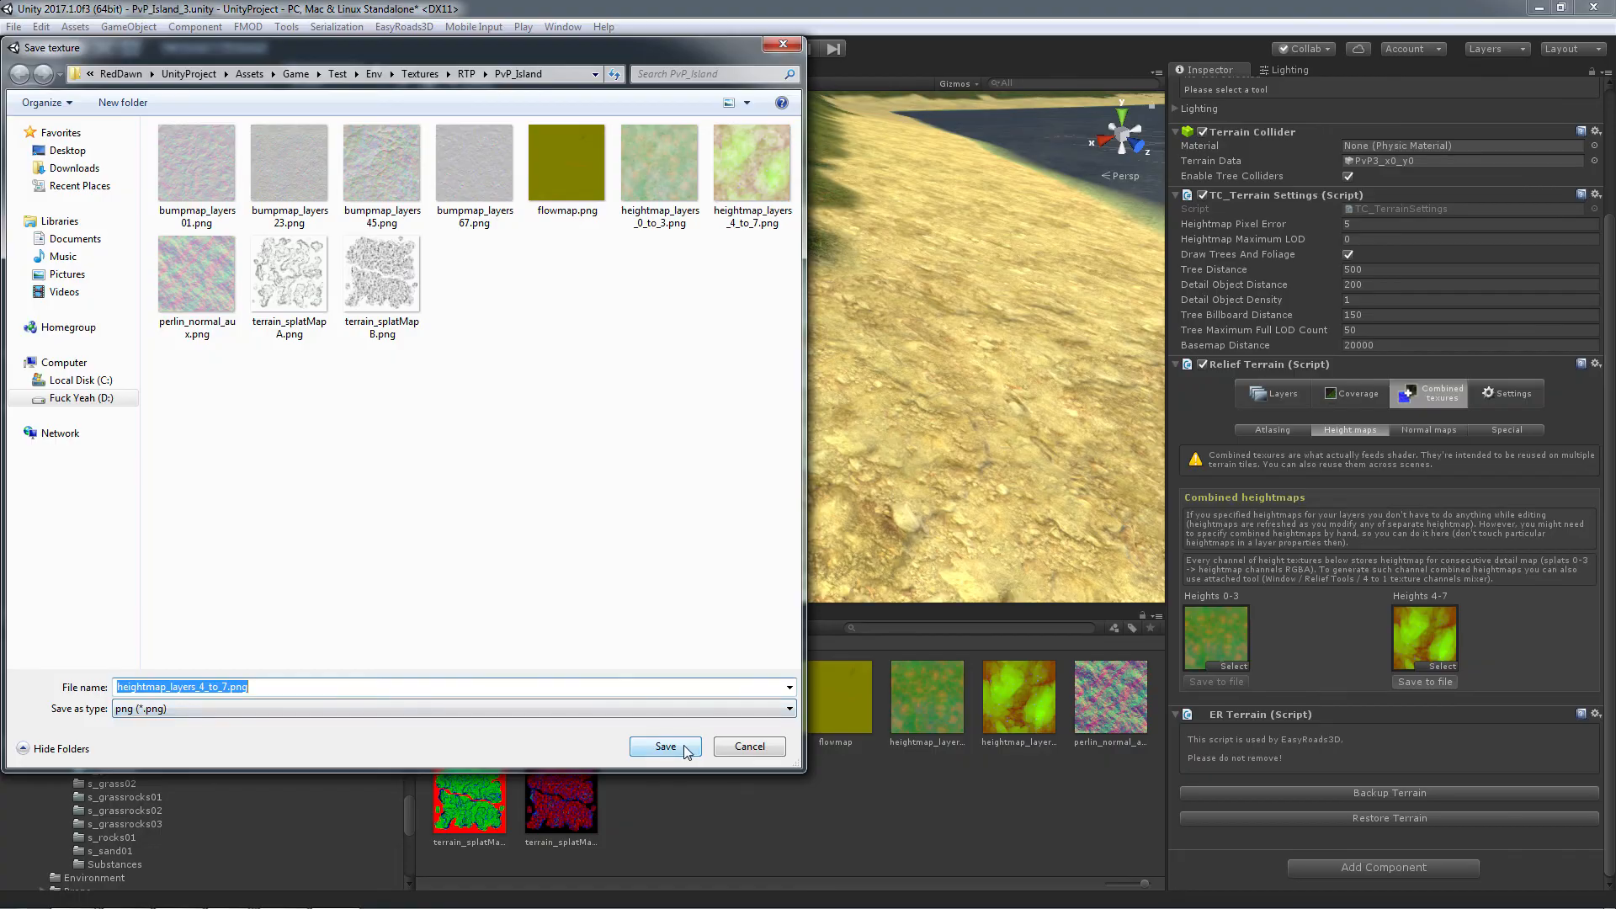
click(683, 744)
click(842, 470)
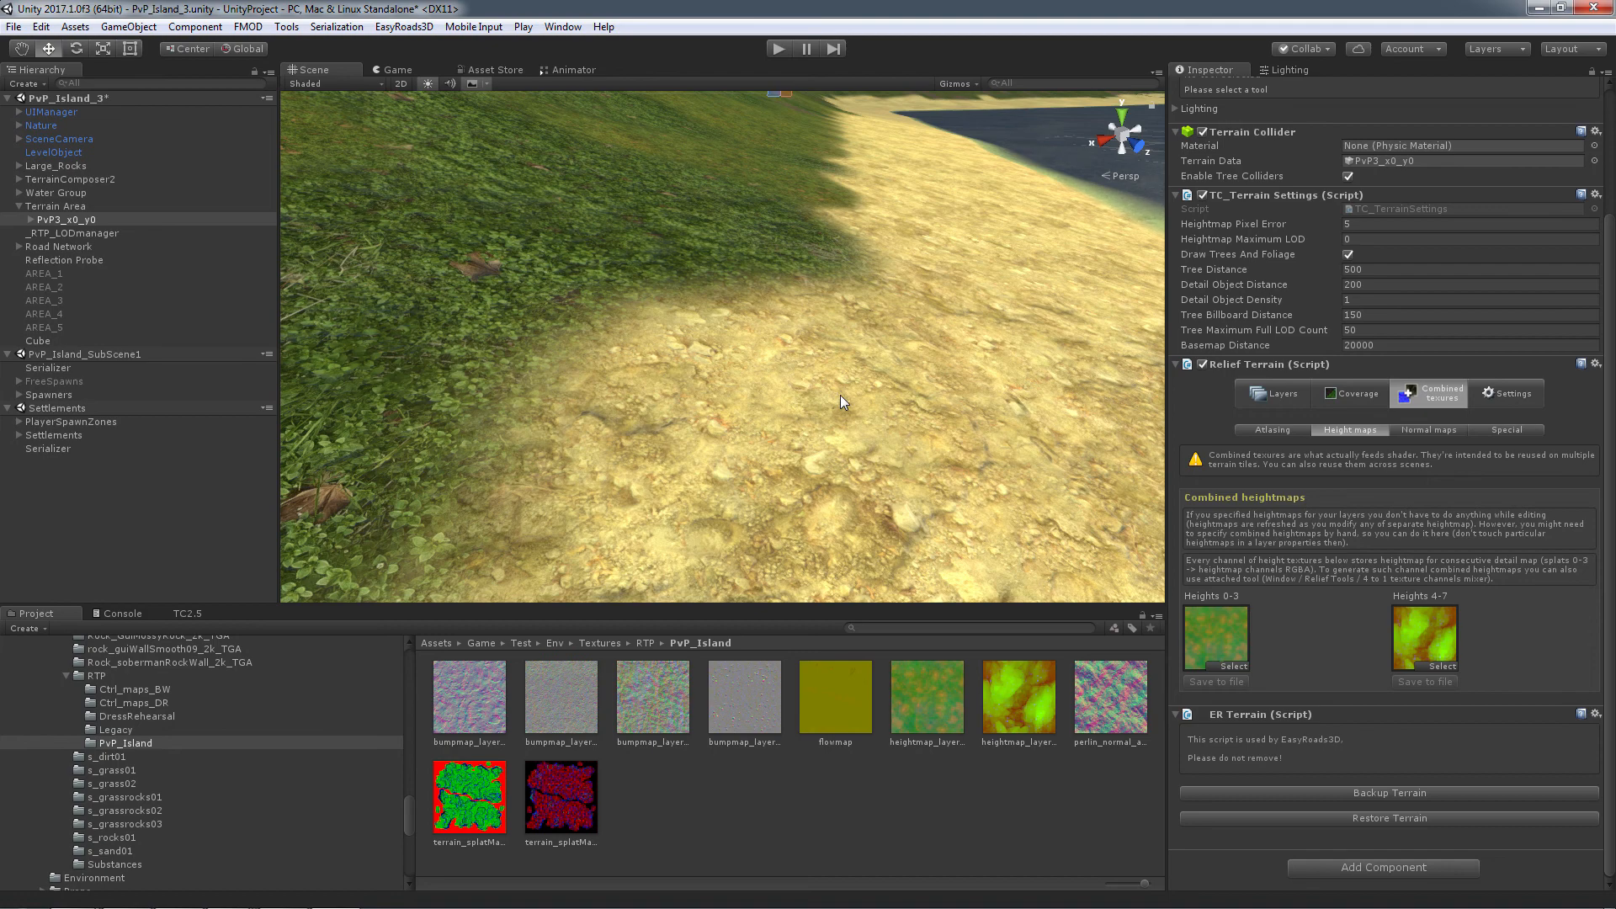
- Save the combined bumpmaps 0+1 and 2+3 to file, overwriting bumpmap_layers01.png and bumpmap_layers23.png
click(1402, 433)
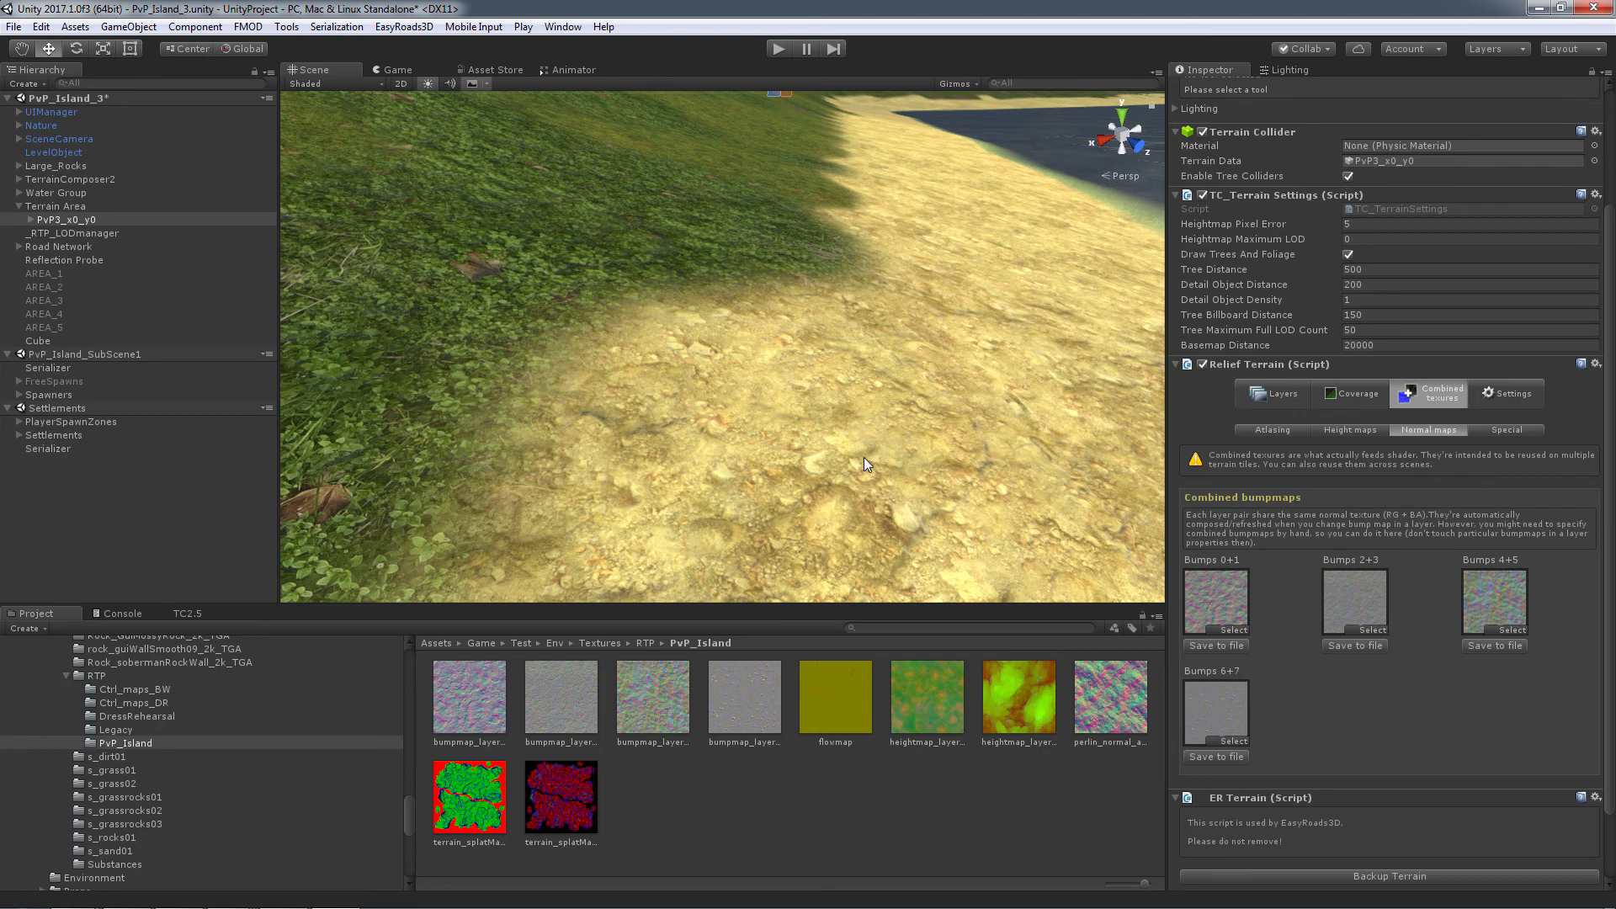
click(1220, 645)
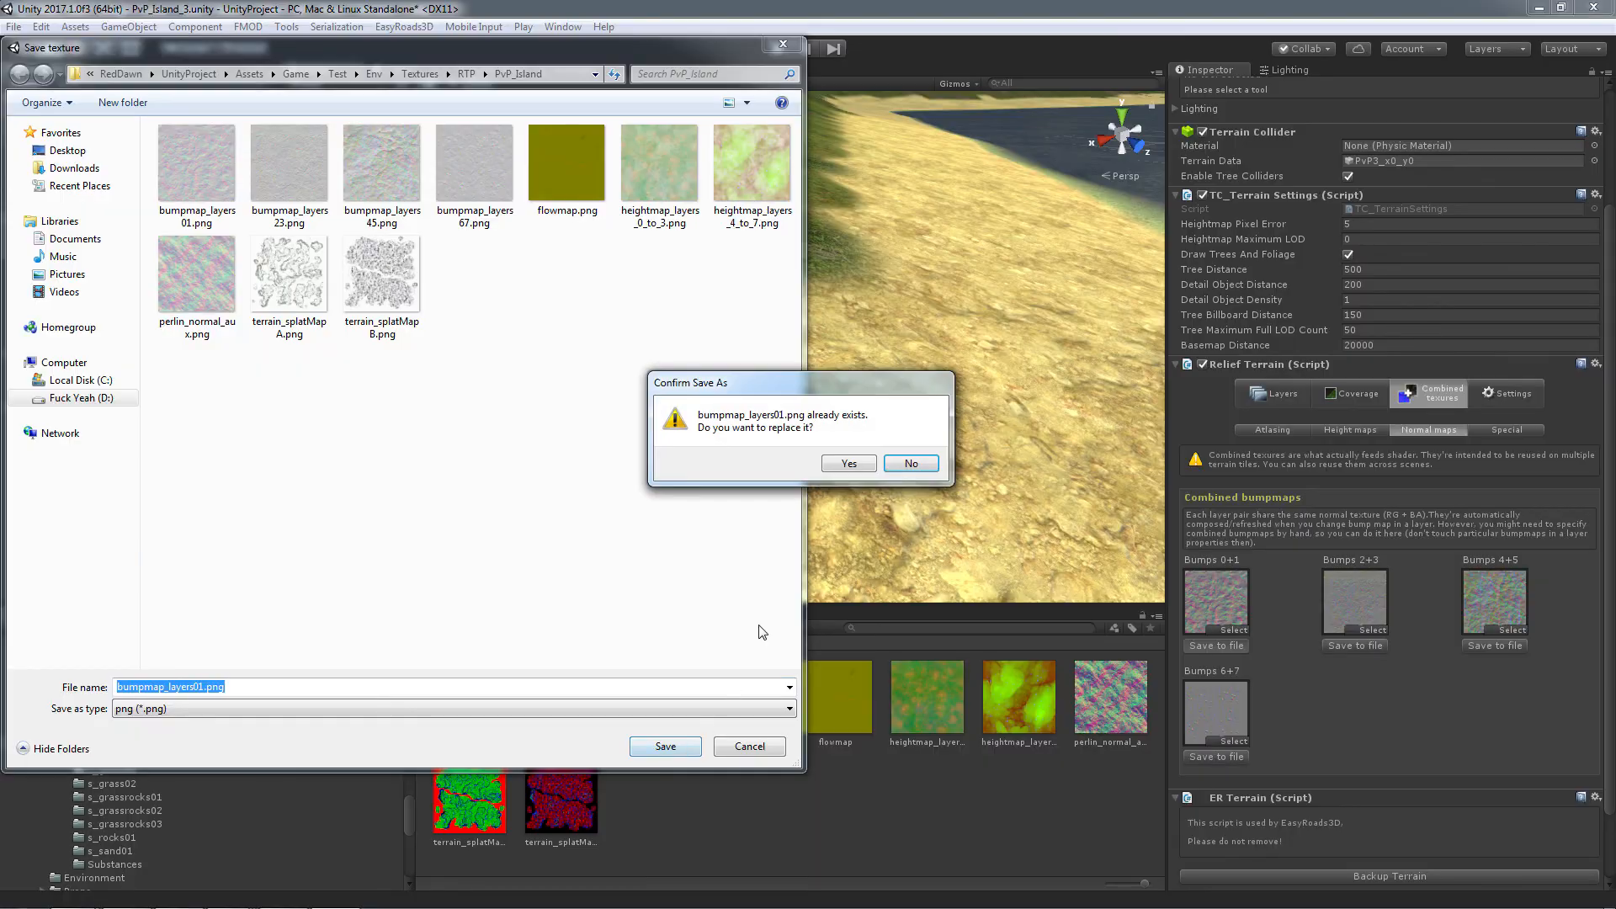
click(850, 464)
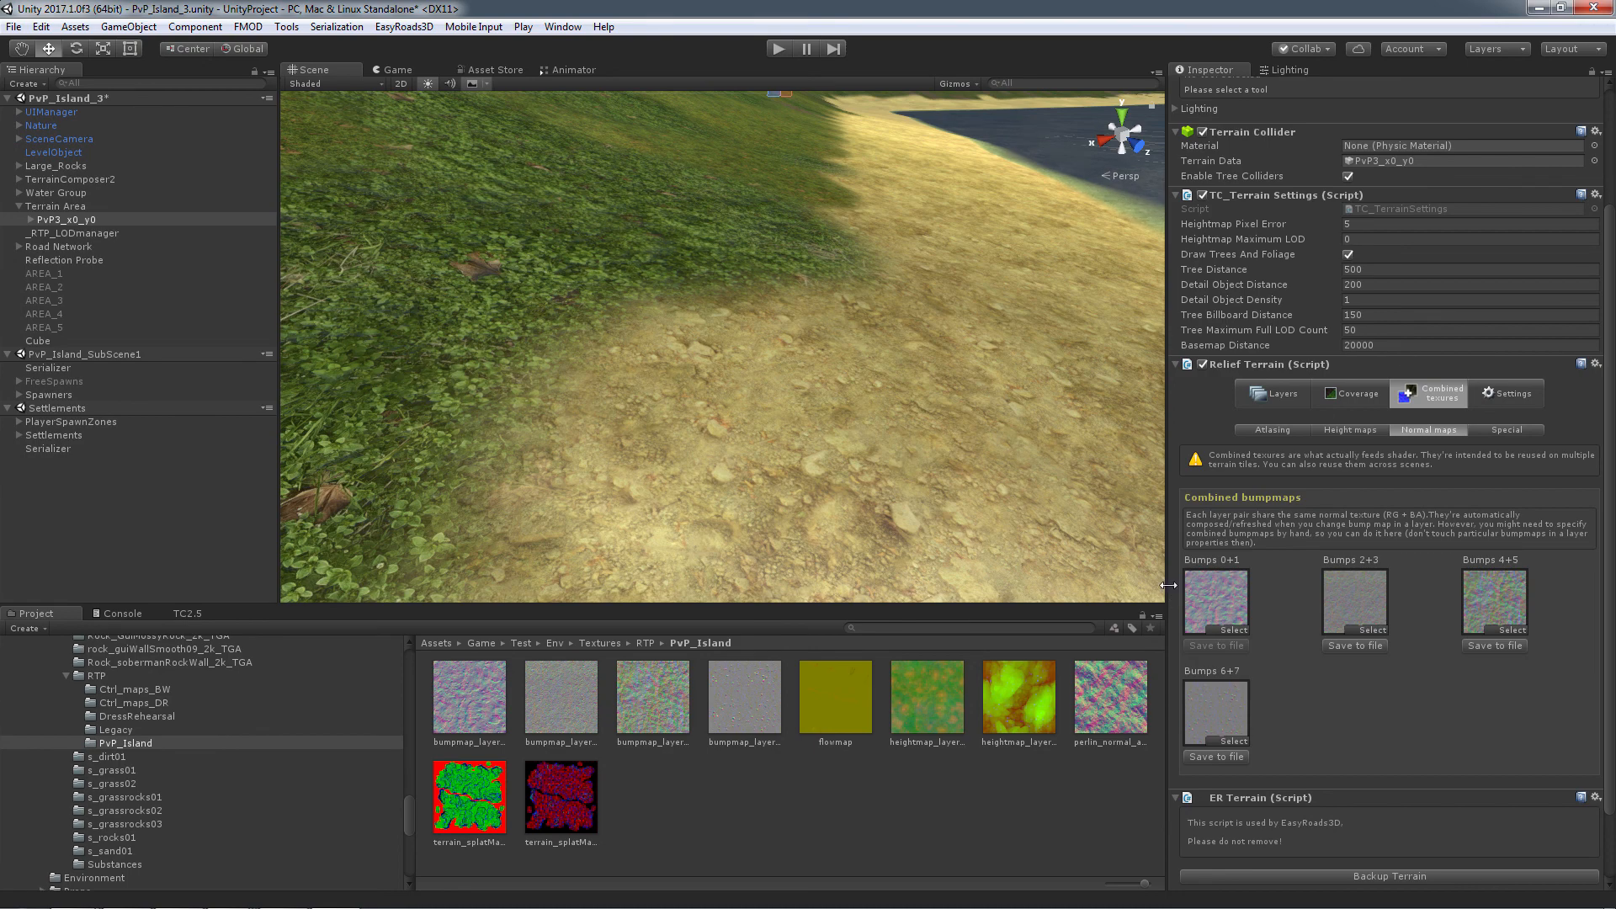
click(1332, 645)
click(663, 747)
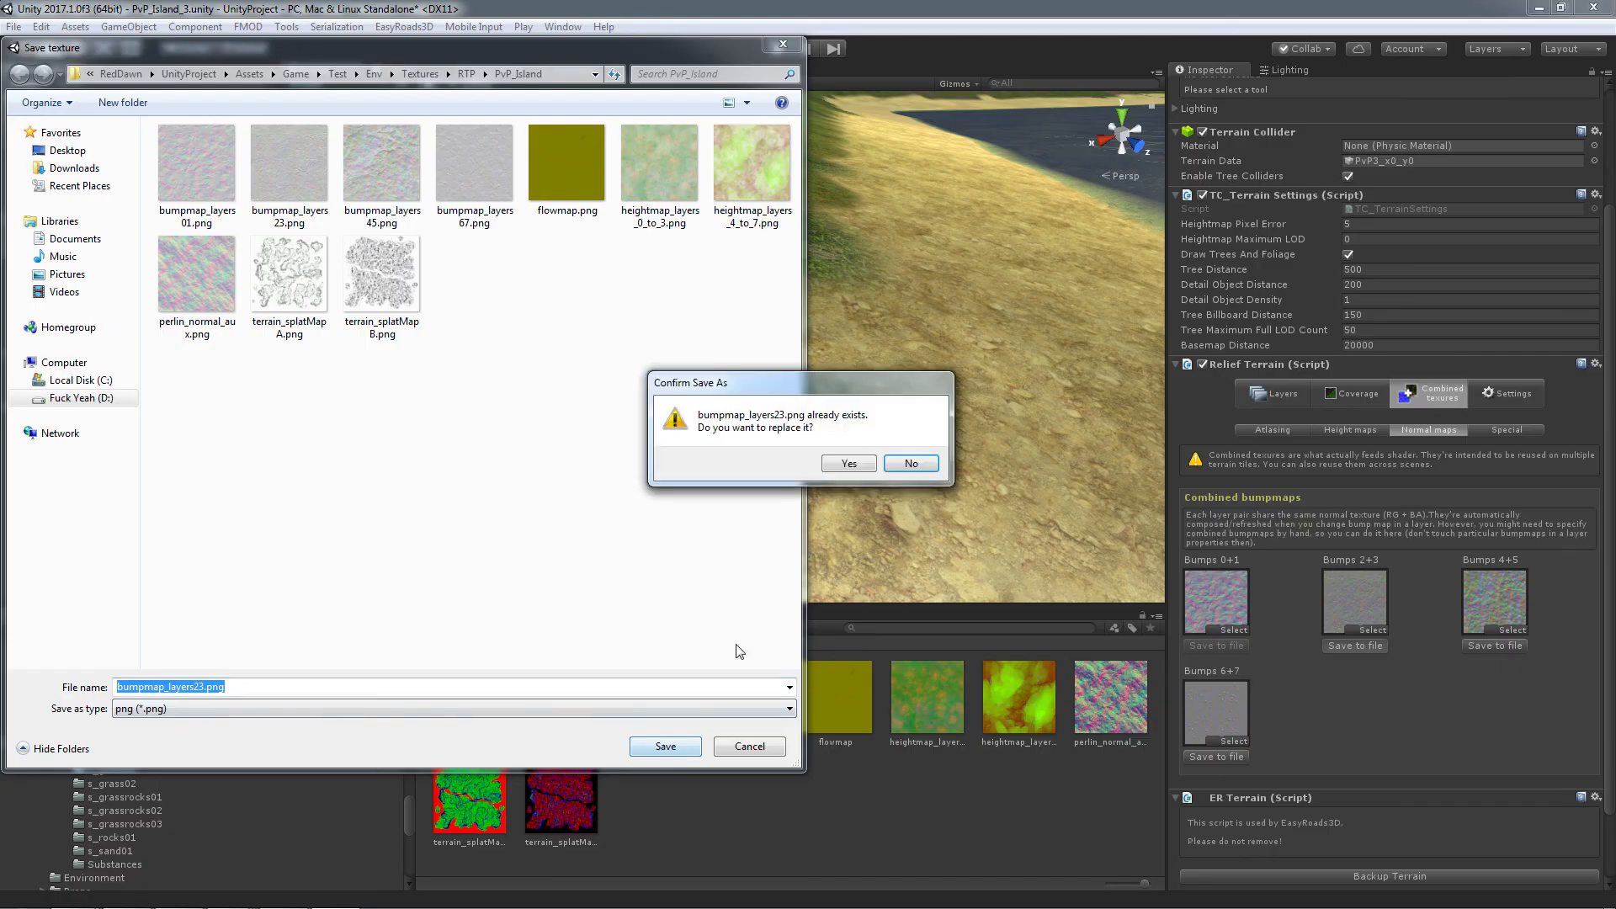
click(846, 465)
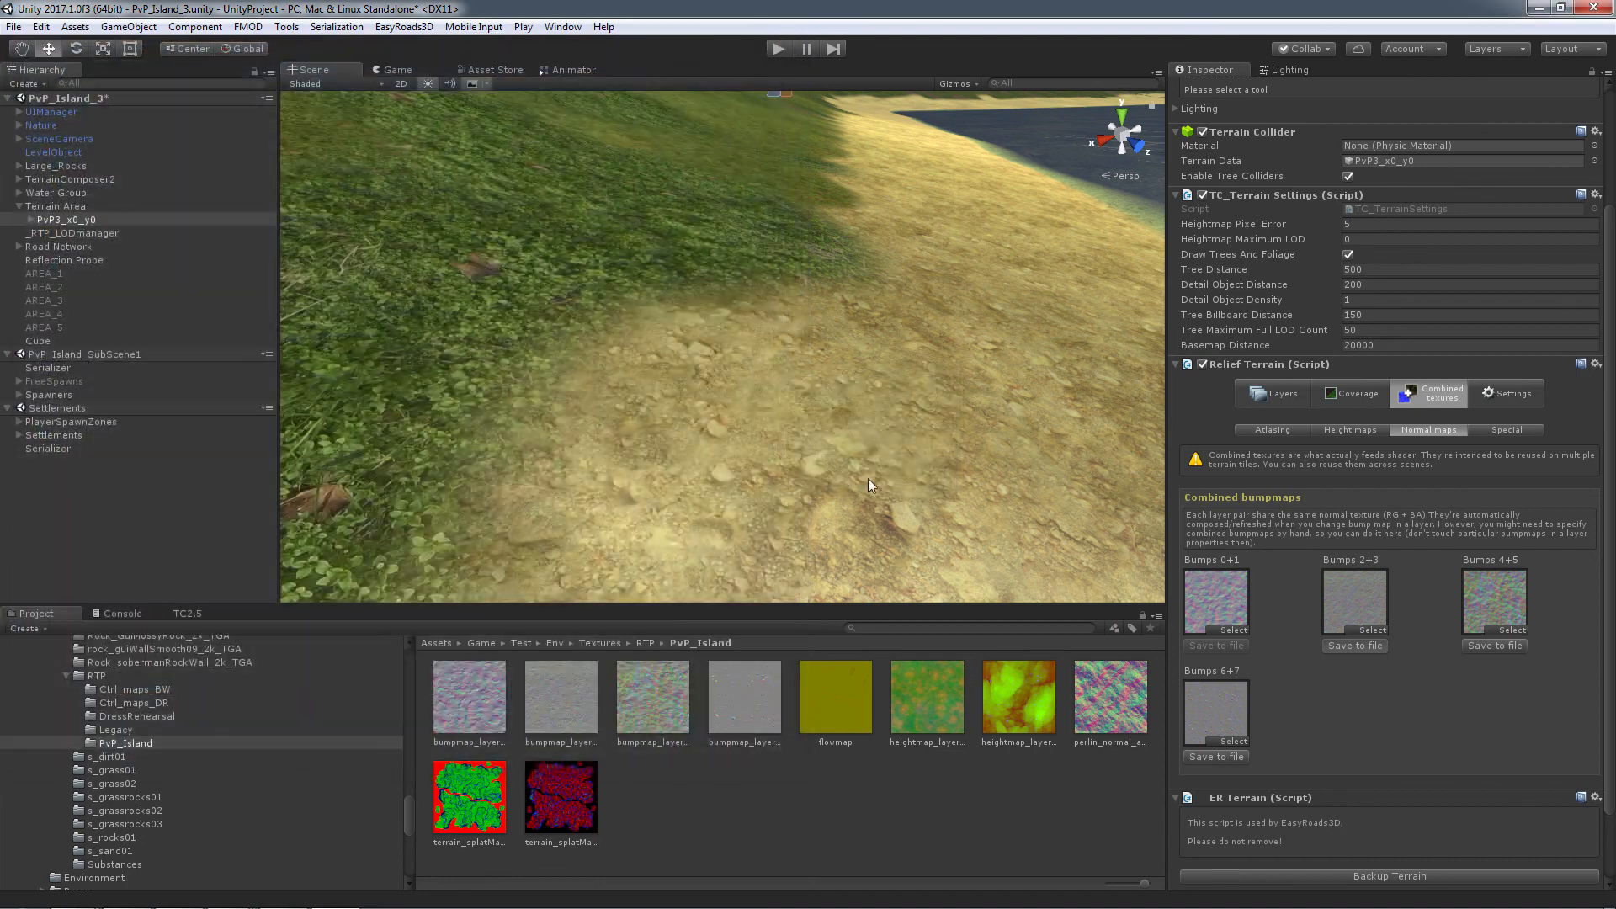
- Save the combined bumpmaps 4+5 and 6+7 to file, overwriting bumpmap_layers45.png and bumpmap_layers67.png
click(1494, 645)
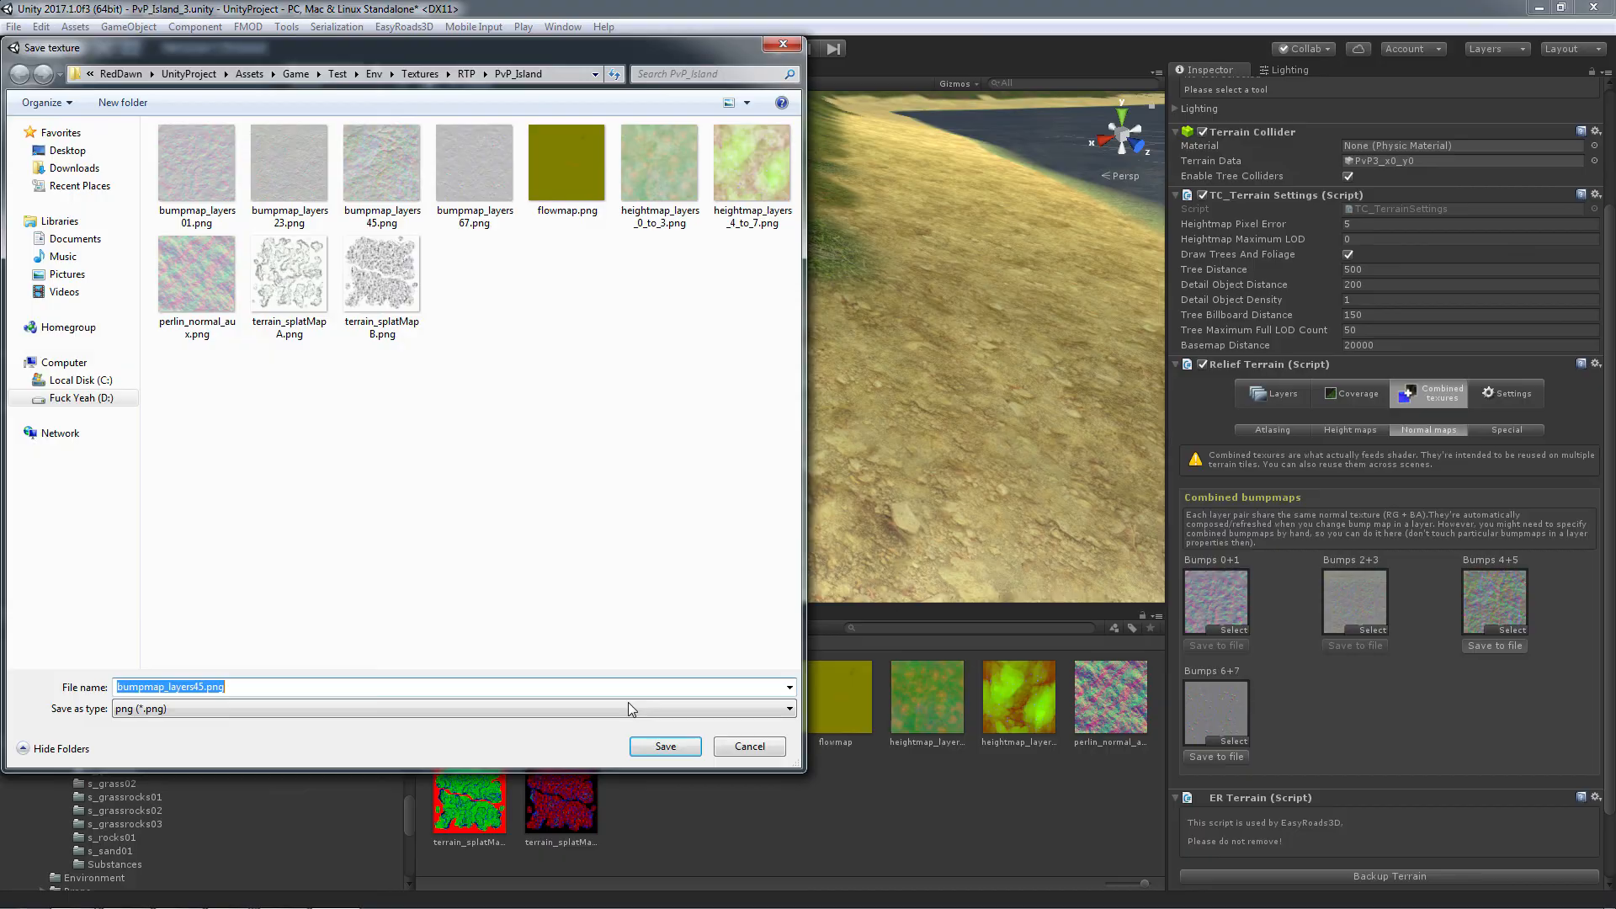
click(681, 746)
click(848, 467)
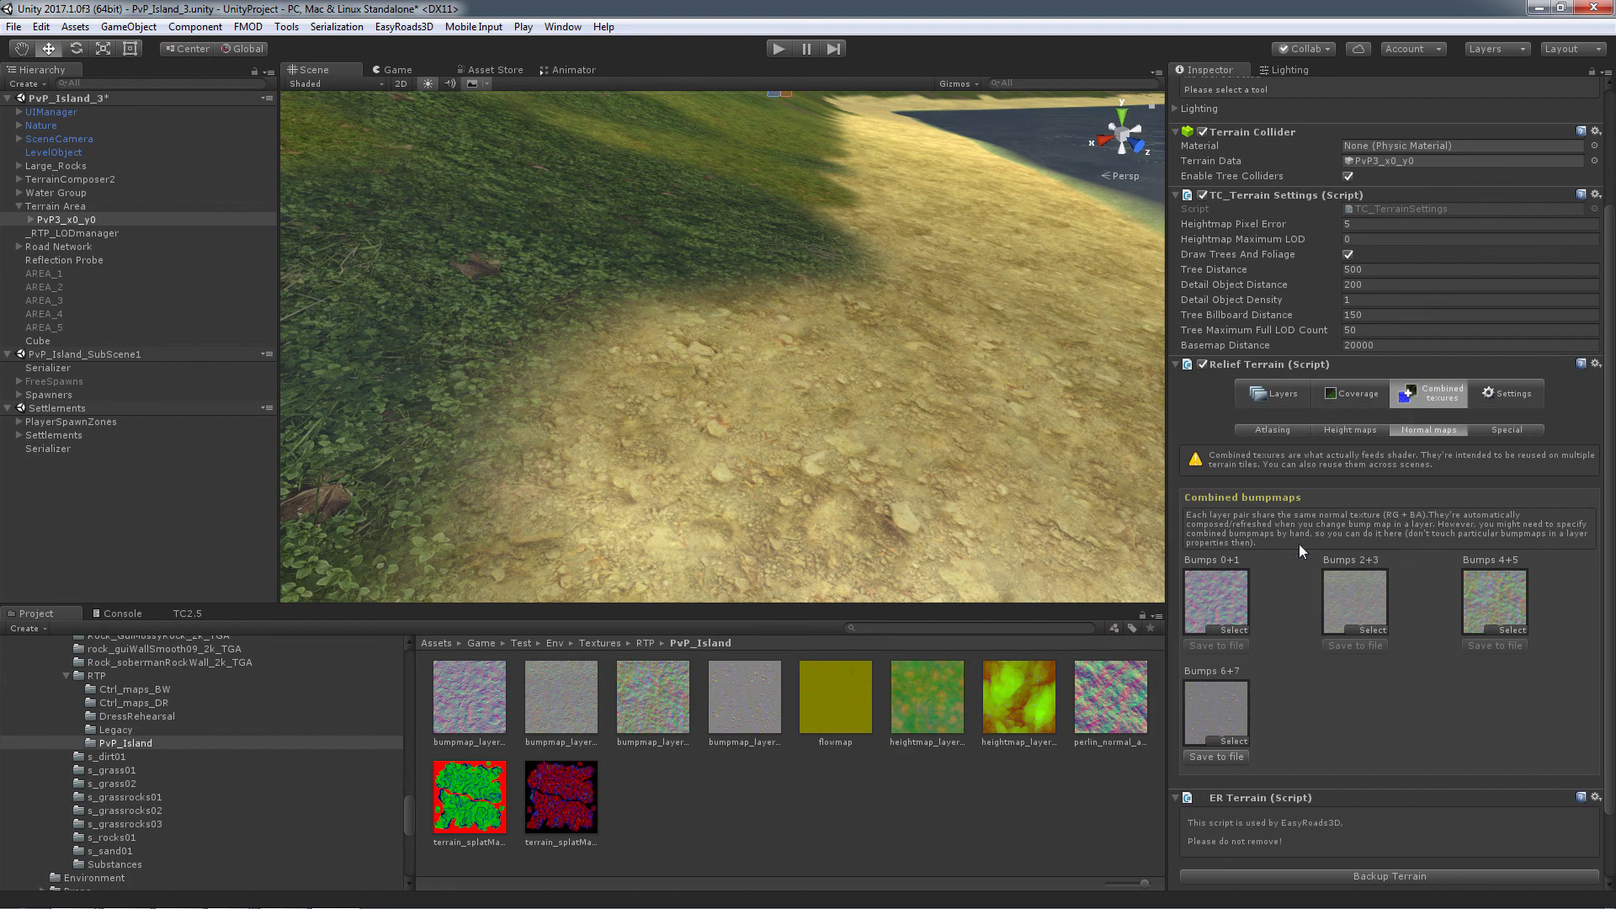
click(1215, 756)
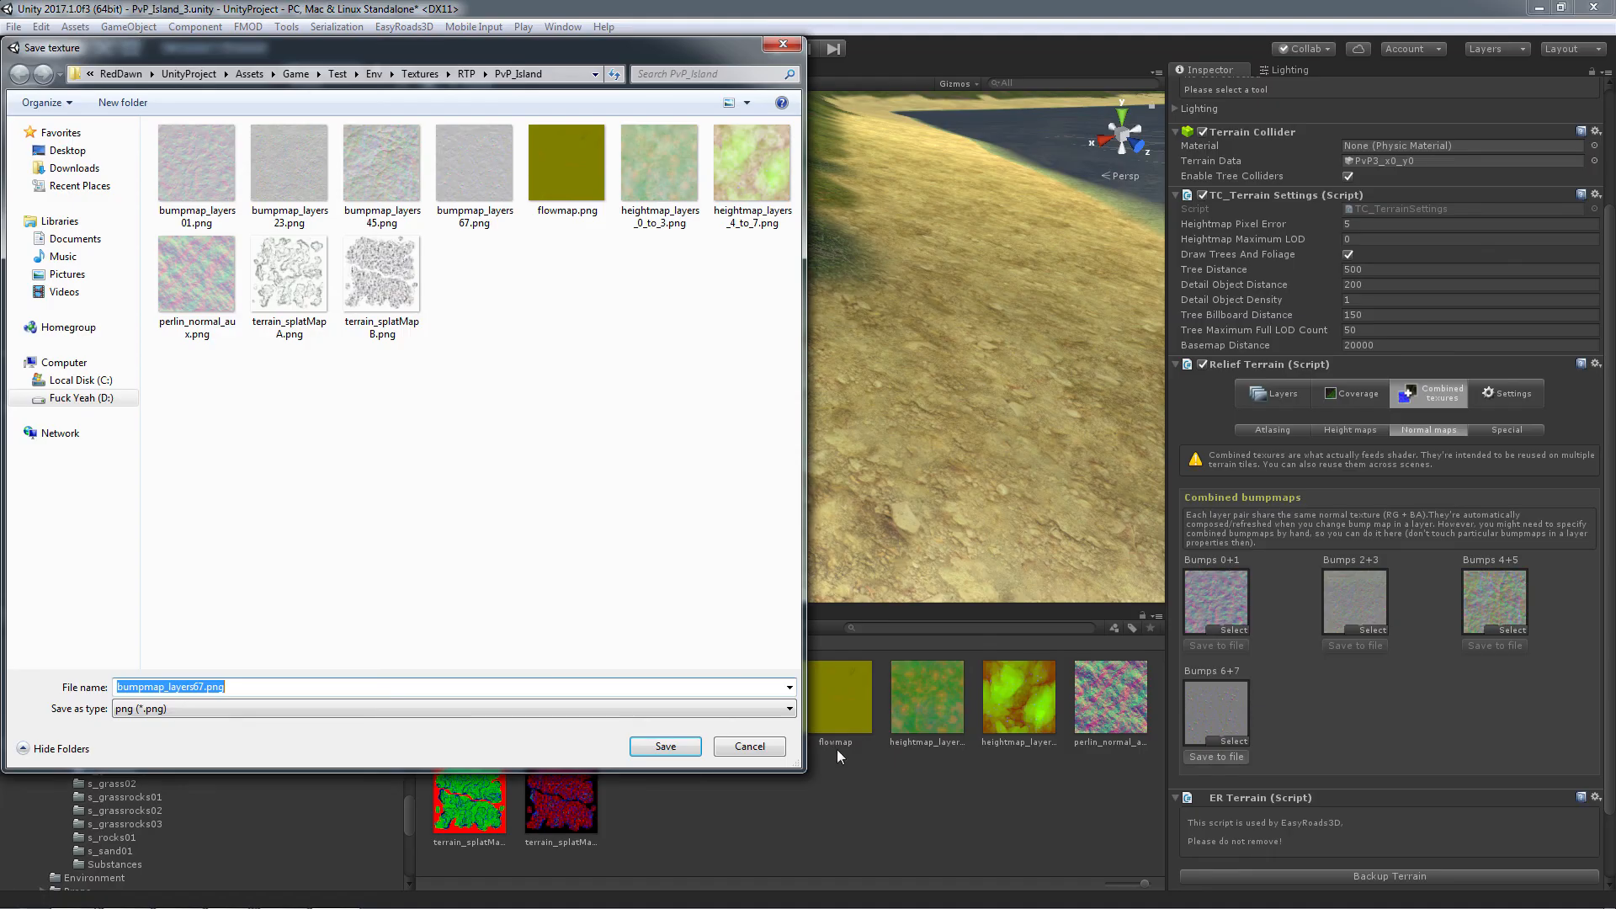
click(665, 745)
click(849, 464)
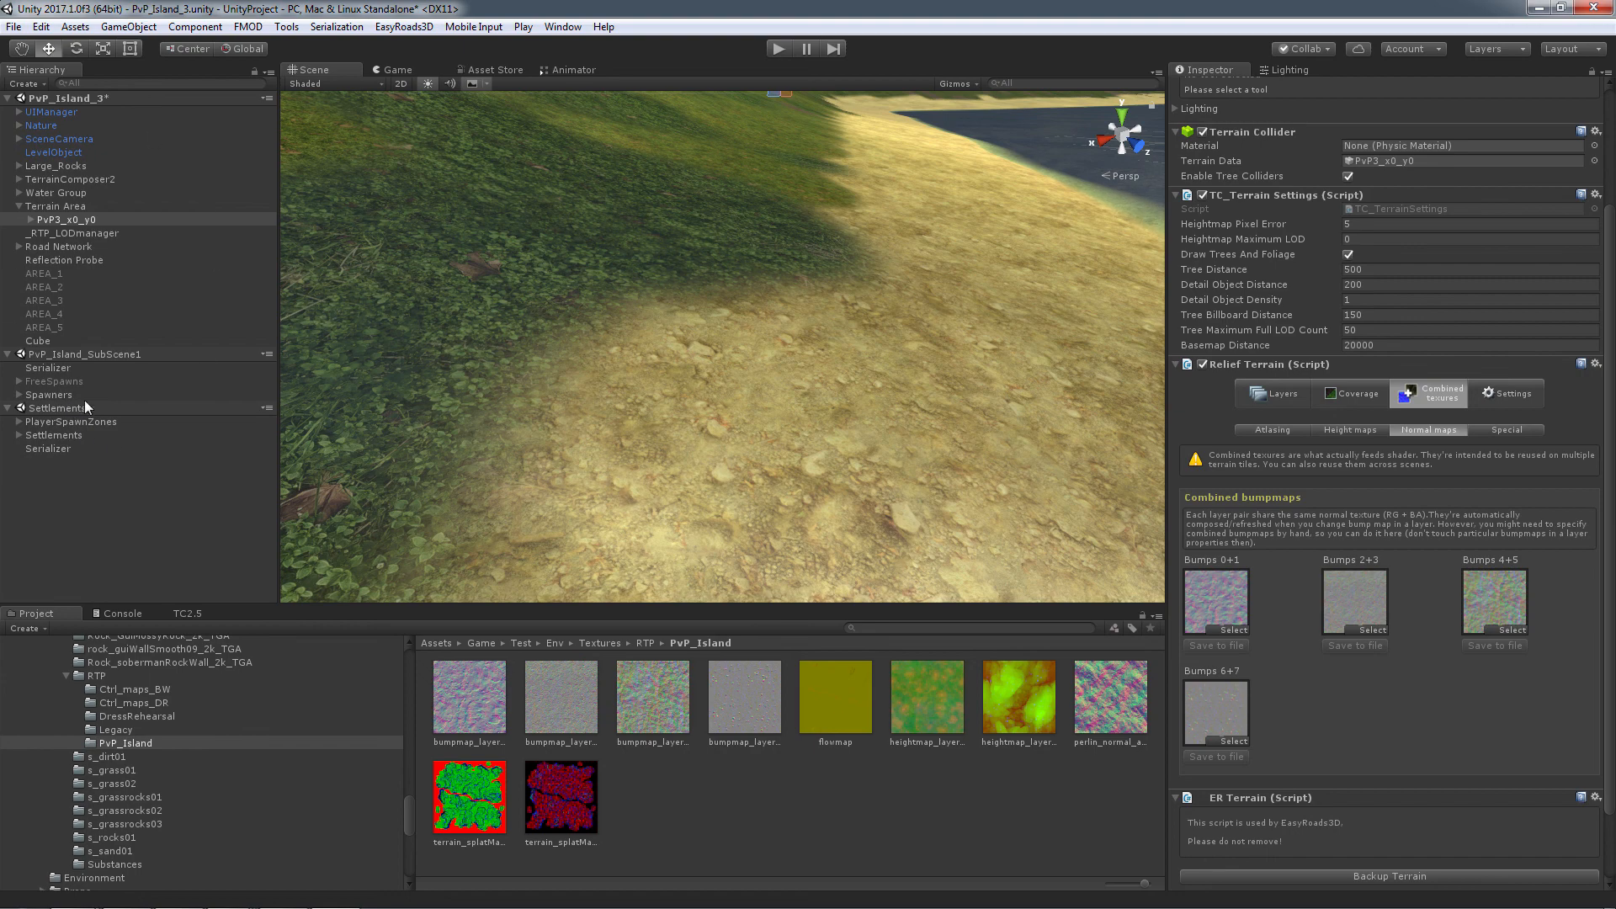
- Select the PvP_Island_3 scene in the hierarchy
right_click(59, 99)
click(55, 98)
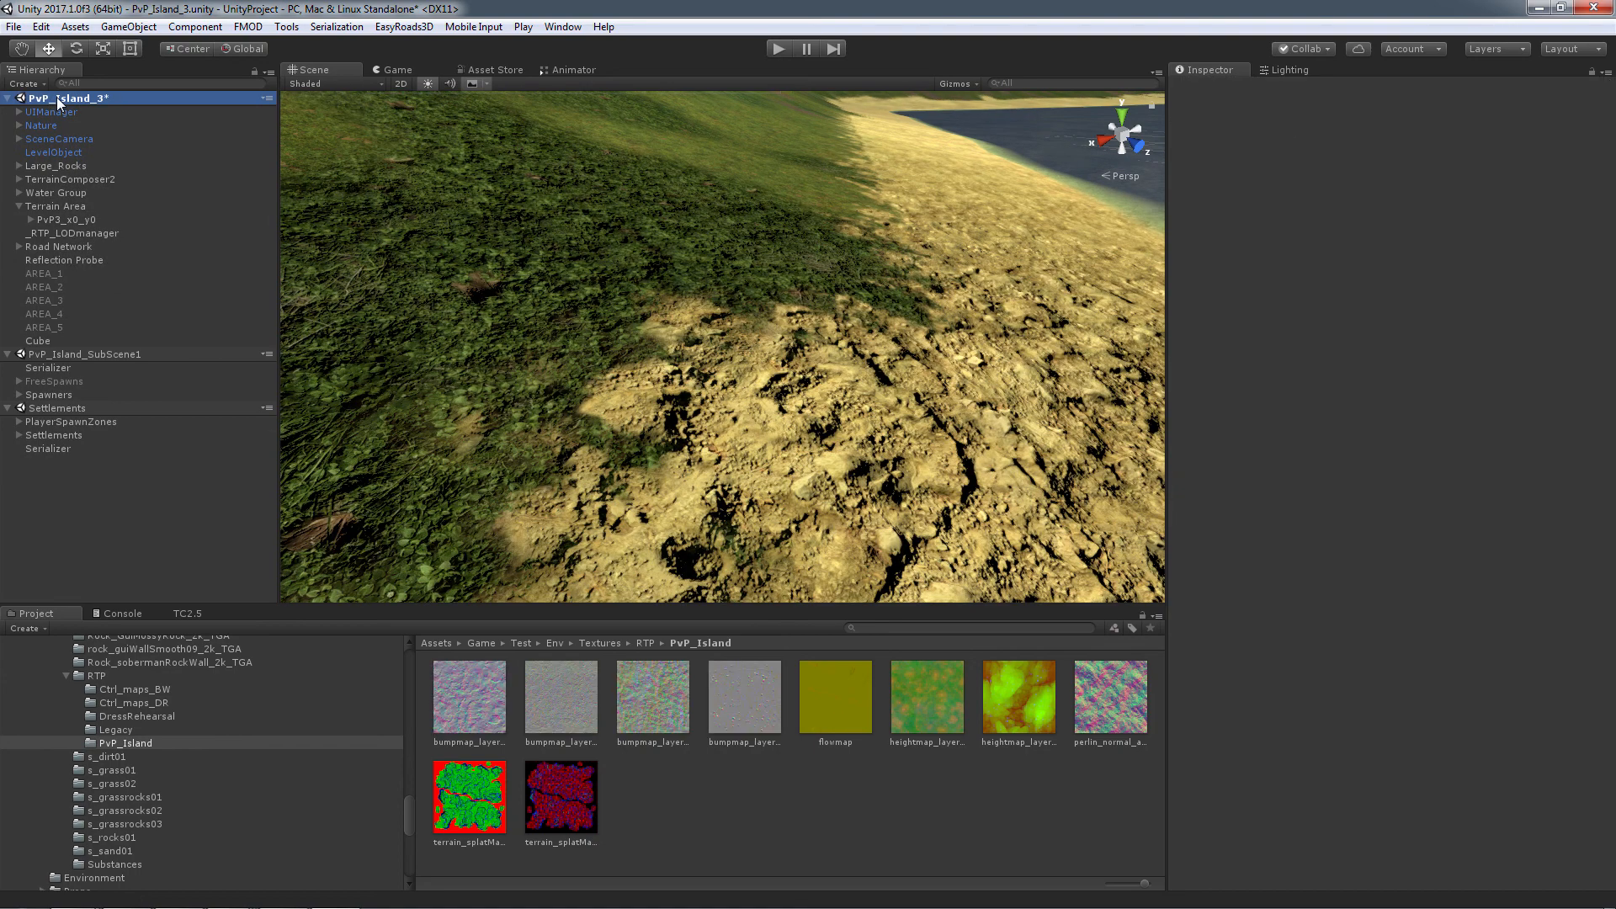